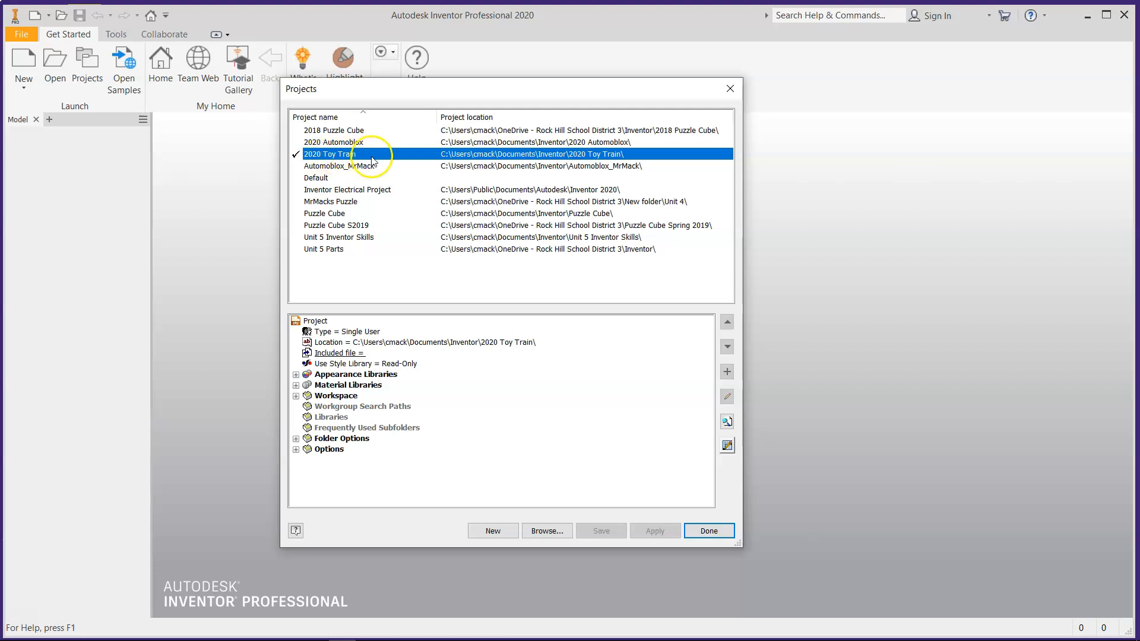
# Create a new single-user project named IED 2020 Toy Train, including its folder, and close the project manager
pyautogui.click(508, 538)
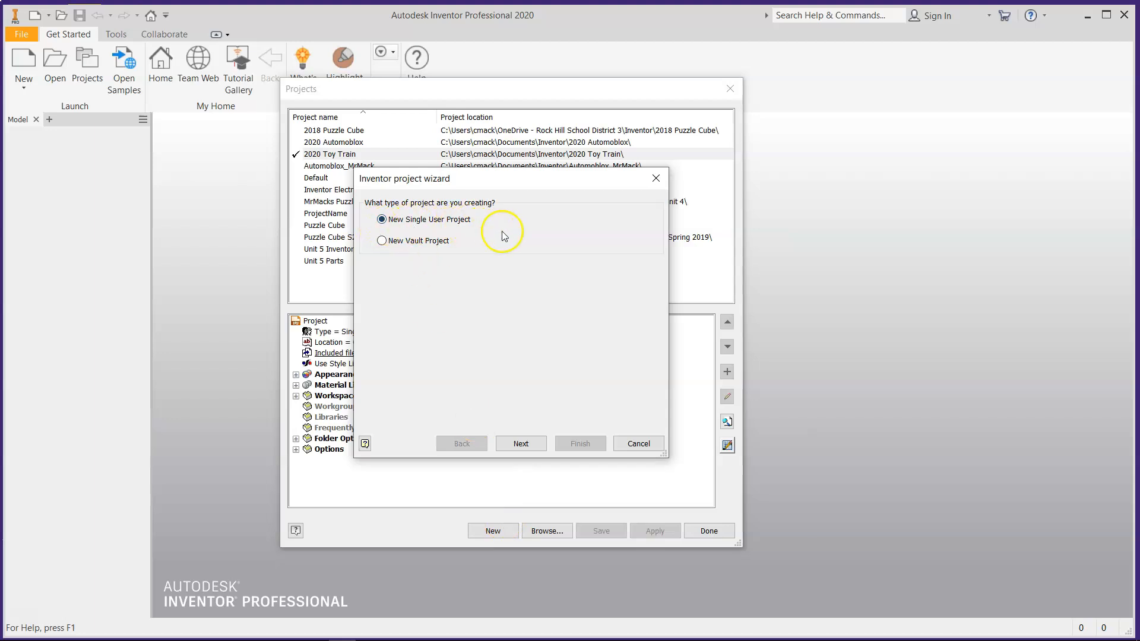
pyautogui.click(522, 445)
pyautogui.moveTo(421, 232); pyautogui.dragTo(370, 237)
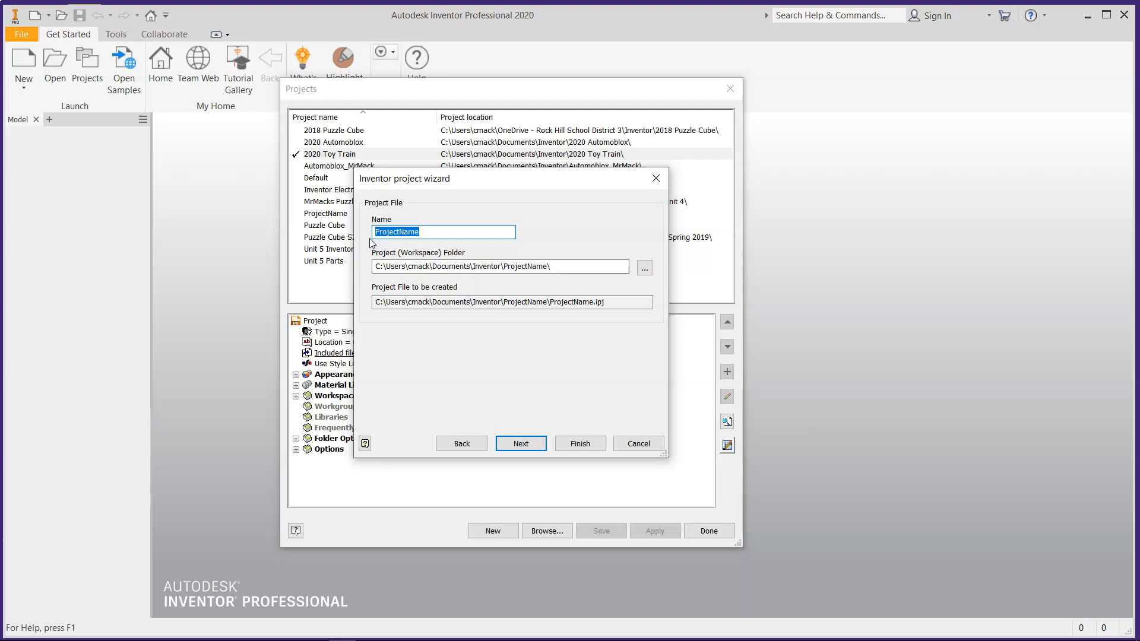
pyautogui.write('IED ')
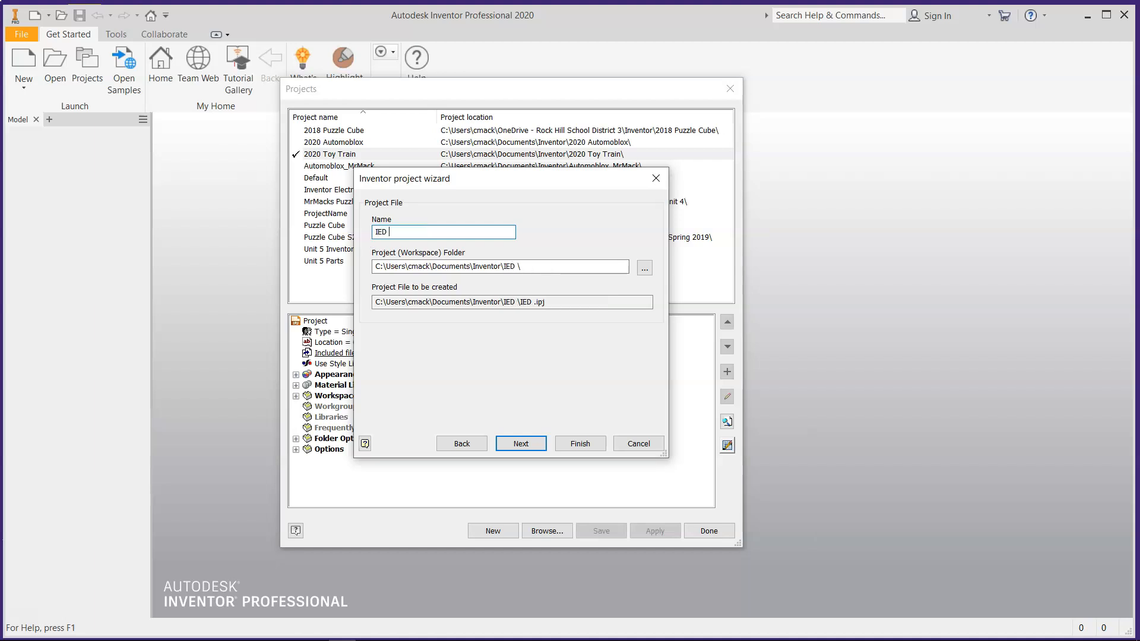
pyautogui.write('2020 Toy Train')
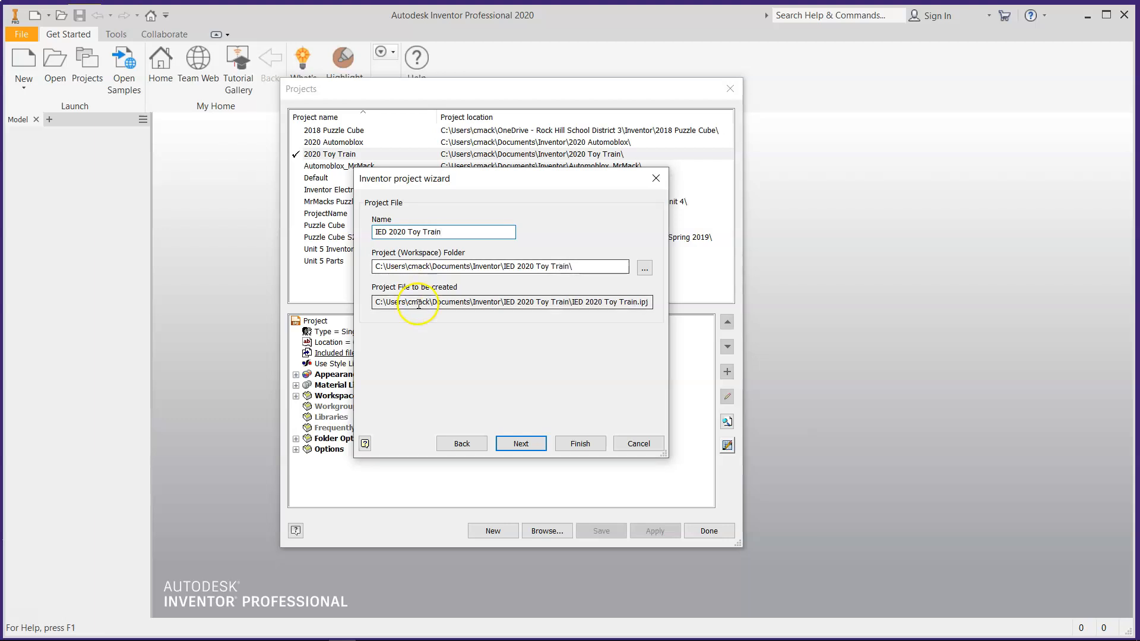
pyautogui.click(579, 444)
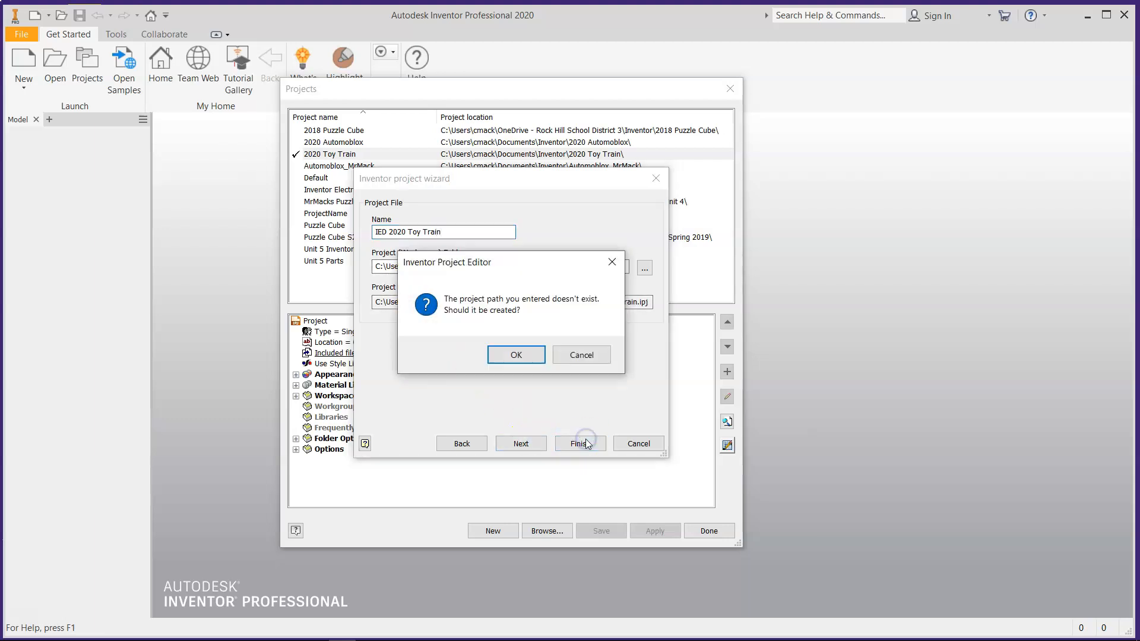
pyautogui.click(523, 356)
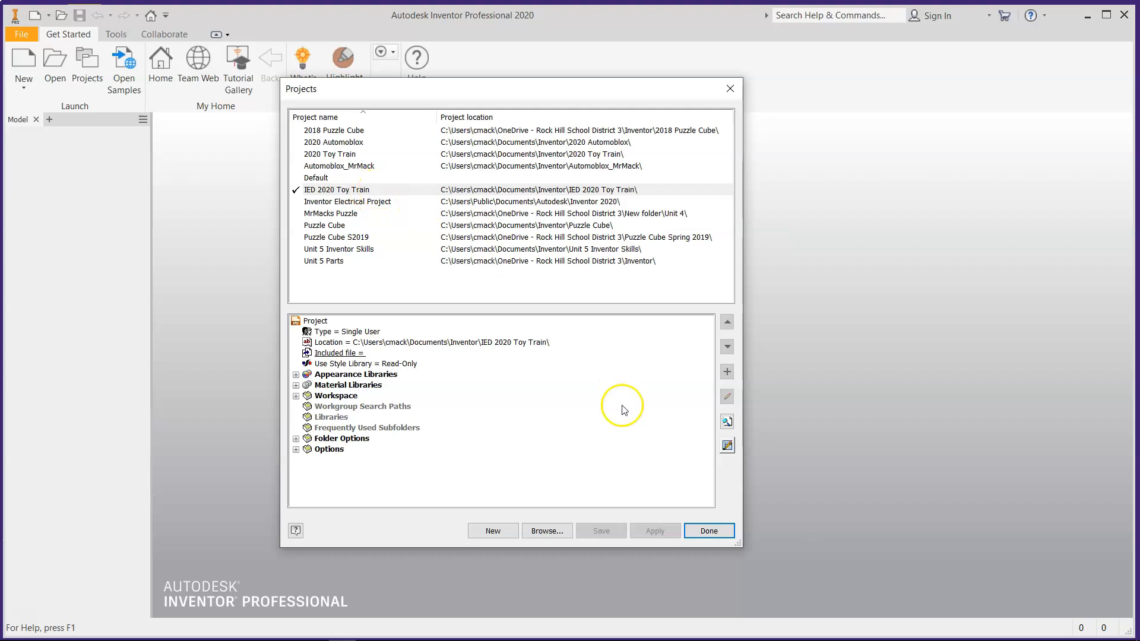
pyautogui.click(718, 535)
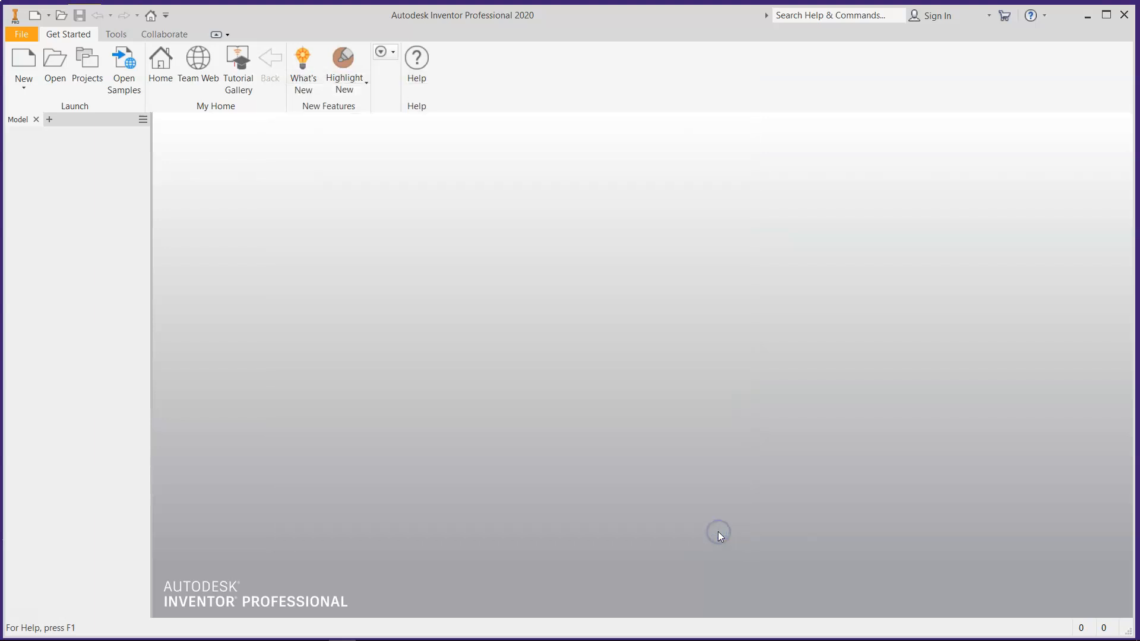
# Create a new part file from the Standard.ipt template
pyautogui.click(23, 66)
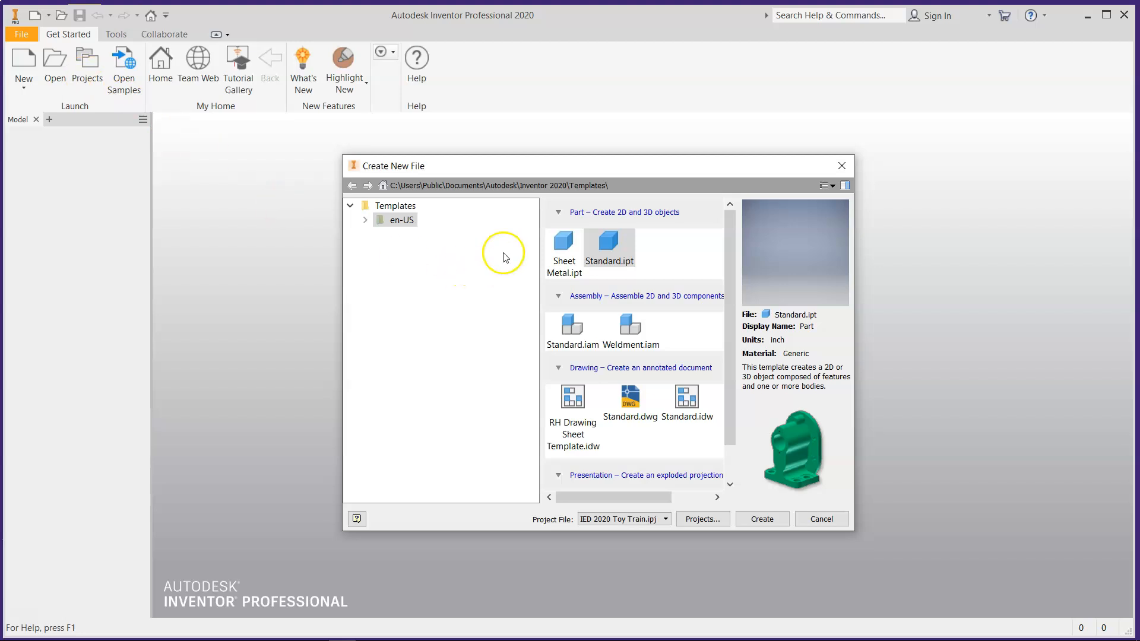
pyautogui.click(615, 260)
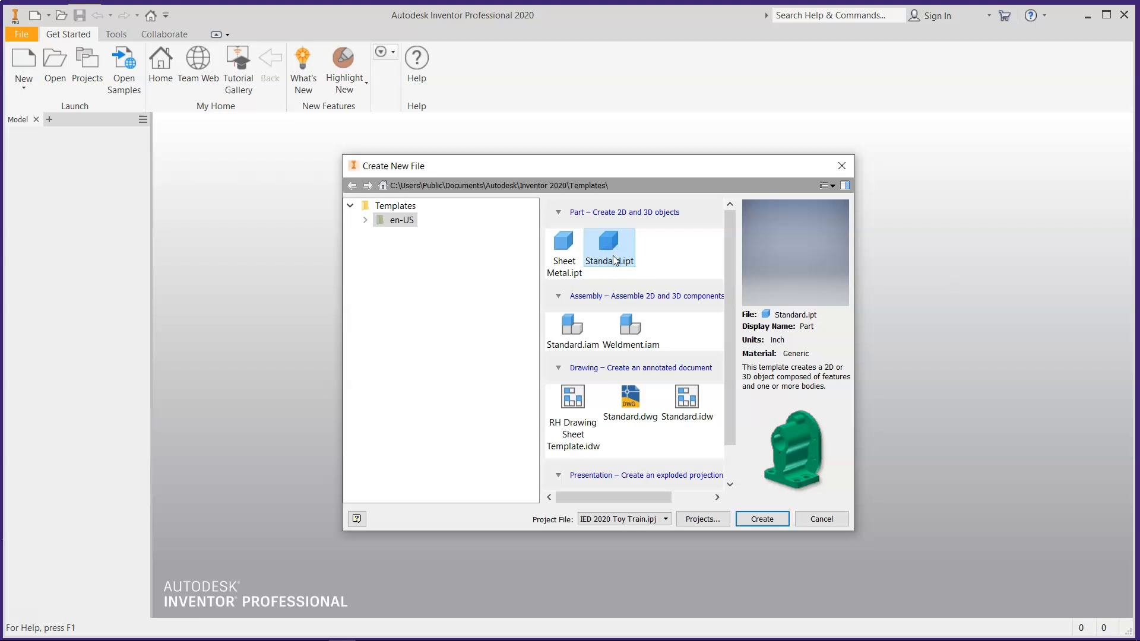
pyautogui.doubleClick(615, 260)
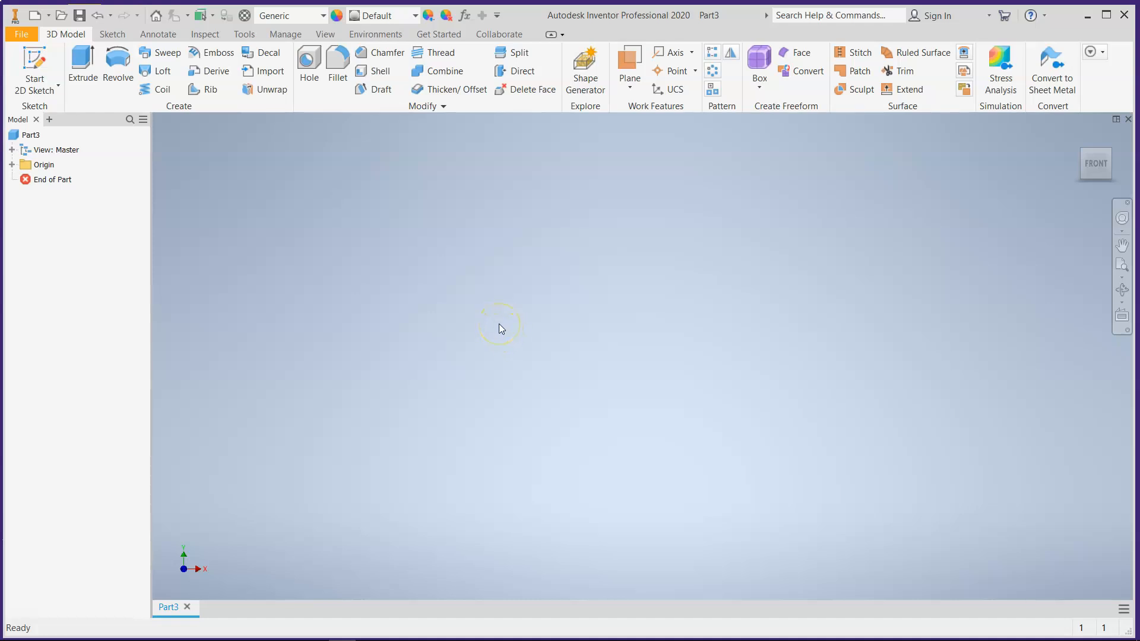
# Start a 2D sketch on the front-facing XY origin plane
pyautogui.click(449, 289)
pyautogui.click(420, 273)
pyautogui.click(40, 65)
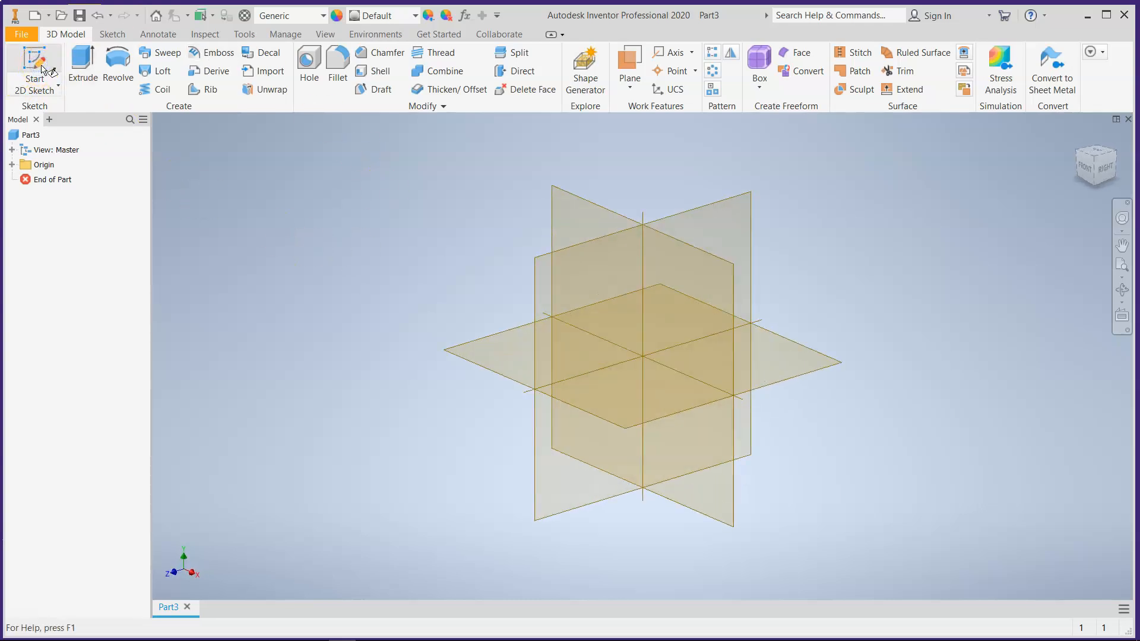
pyautogui.click(586, 206)
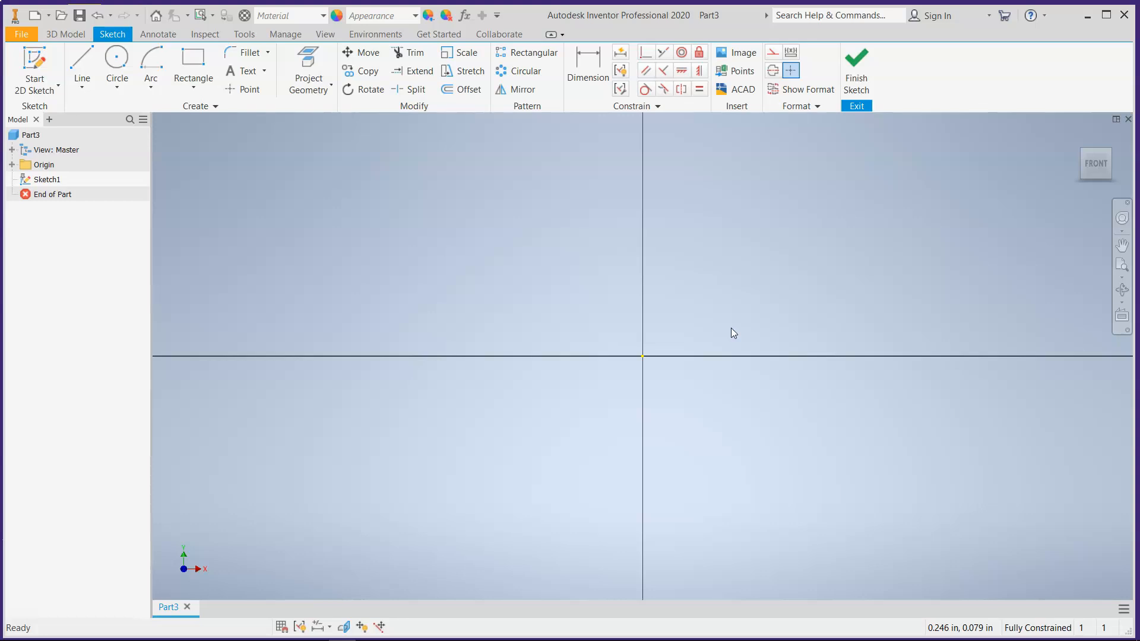
# Draw a two-point rectangle about 0.70 in wide and 0.60 in high around the sketch origin
pyautogui.click(191, 70)
pyautogui.click(465, 306)
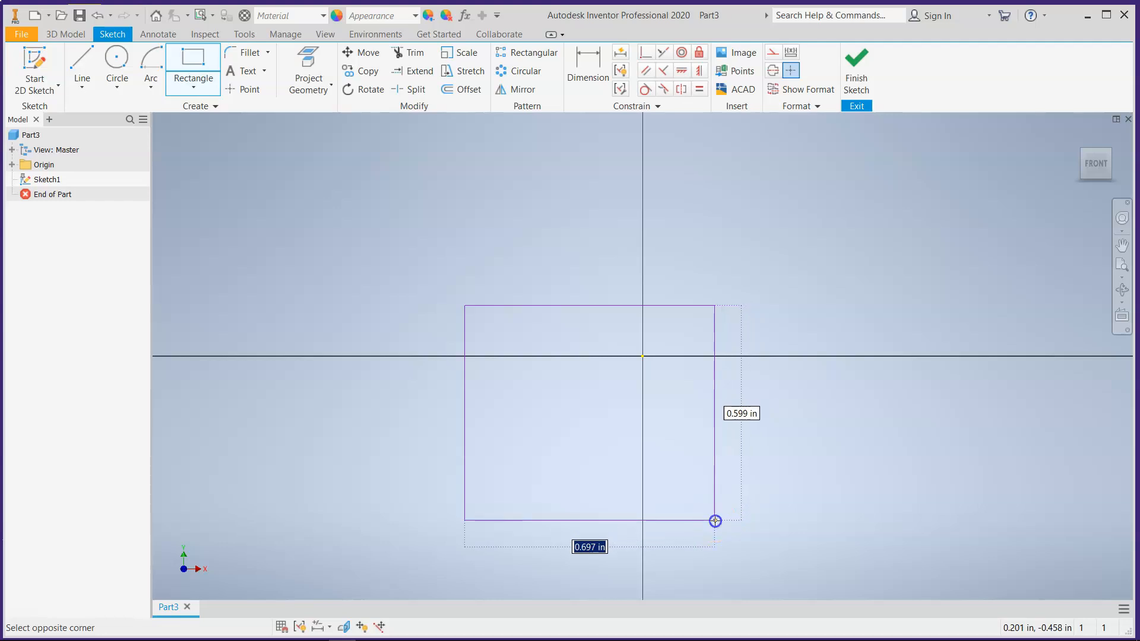
pyautogui.click(715, 520)
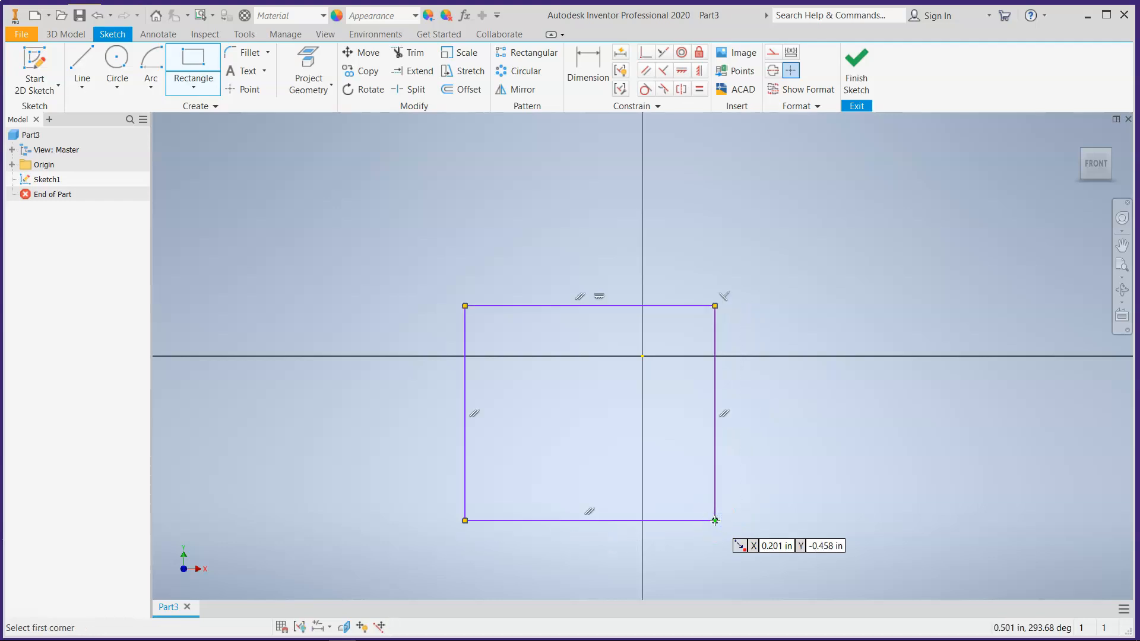
# Dimension the rectangle's bottom edge and set its width to 2 in
pyautogui.click(595, 71)
pyautogui.click(560, 521)
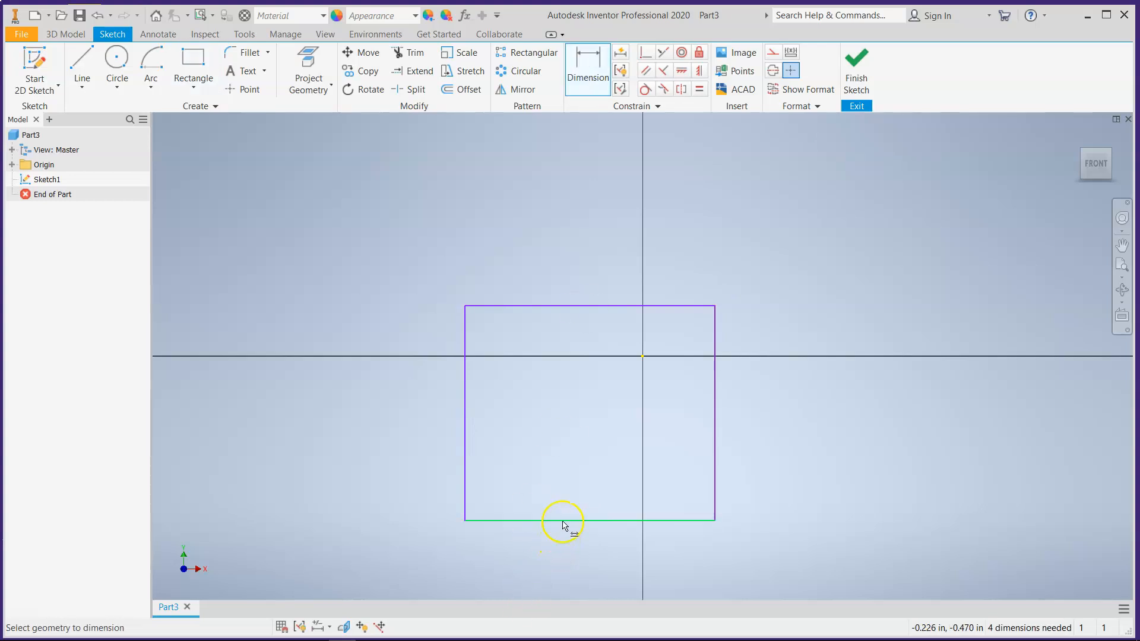
pyautogui.click(561, 551)
pyautogui.write('2')
pyautogui.press('Return')
# Dimension the rectangle's right edge and set its height to 2.5 in
pyautogui.scroll(5, 538, 442)
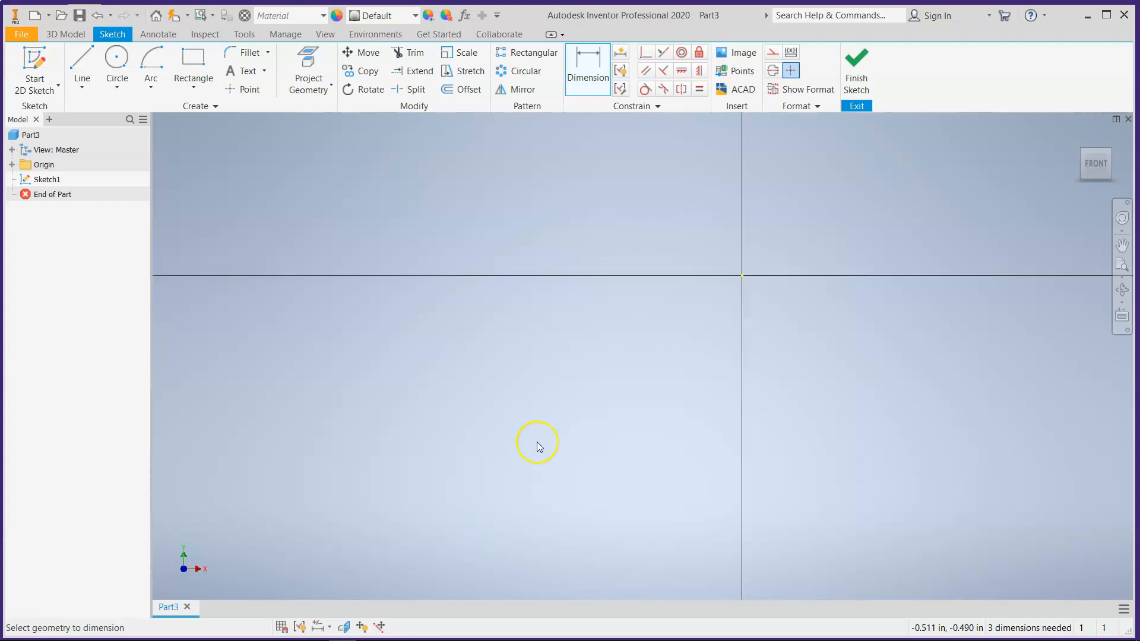
pyautogui.scroll(-5, 538, 442)
pyautogui.scroll(3, 521, 590)
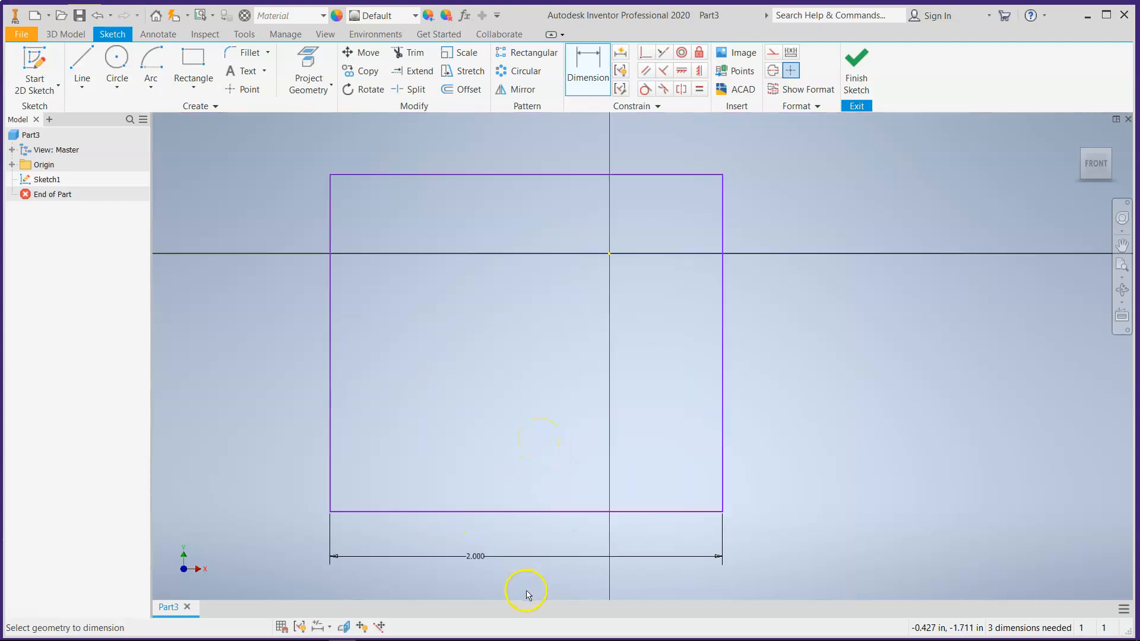
pyautogui.click(722, 412)
pyautogui.click(787, 408)
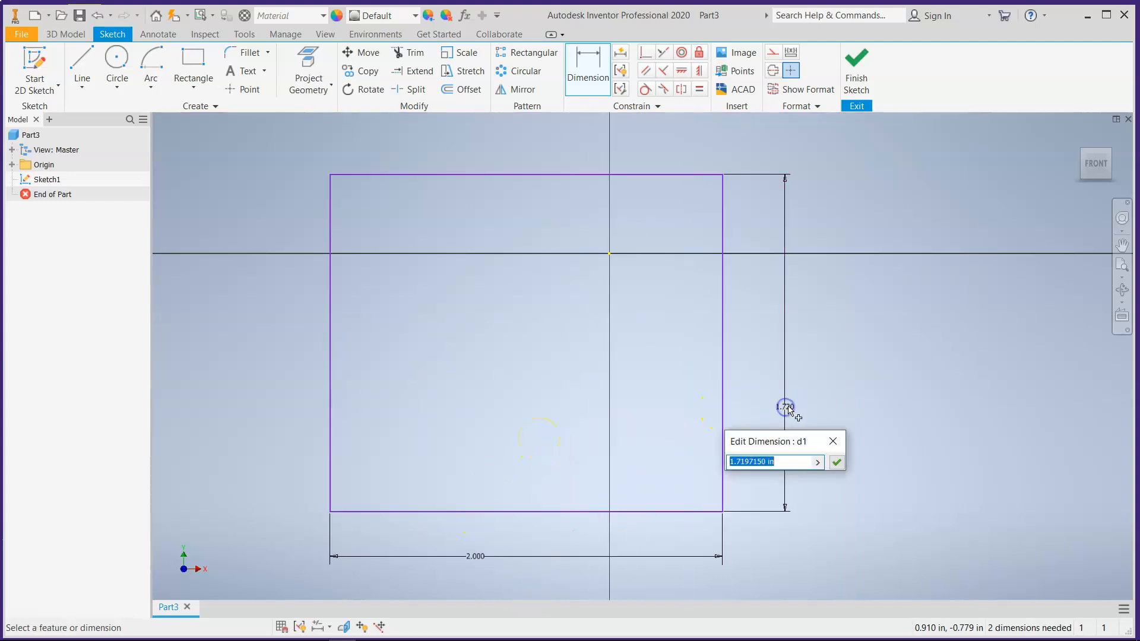
pyautogui.write('2.5')
pyautogui.press('Return')
# Draw a center-point arc centered on the bottom edge's midpoint, spanning the rectangle's top-left to top-right corners, and finish the sketch
pyautogui.scroll(-2, 753, 407)
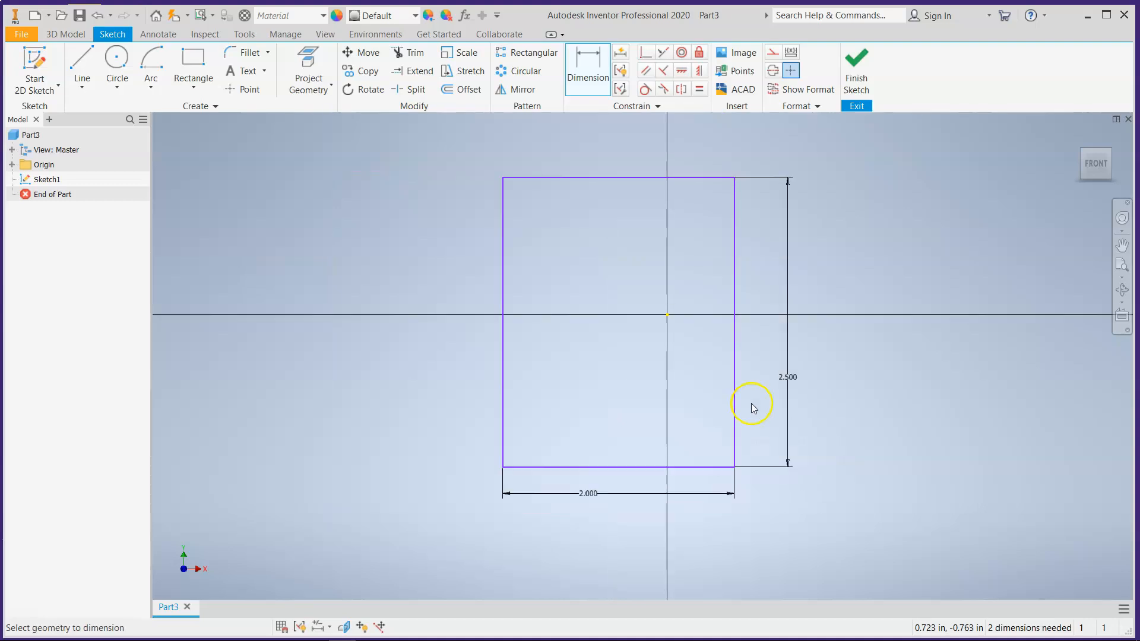
pyautogui.scroll(-2, 872, 297)
pyautogui.scroll(-2, 519, 485)
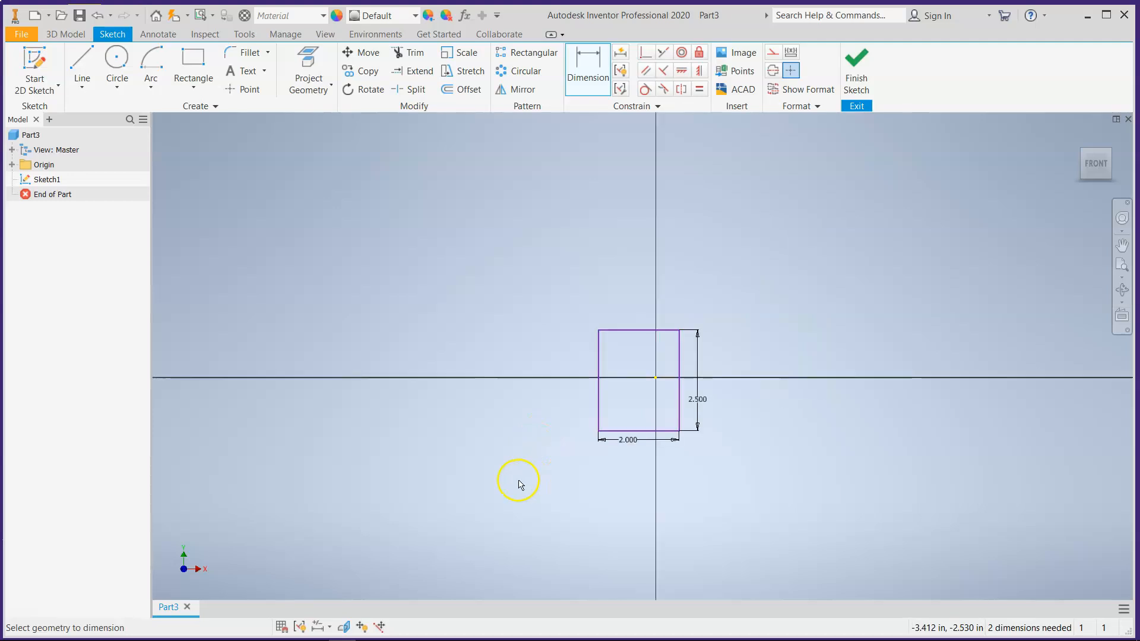
pyautogui.scroll(3, 722, 336)
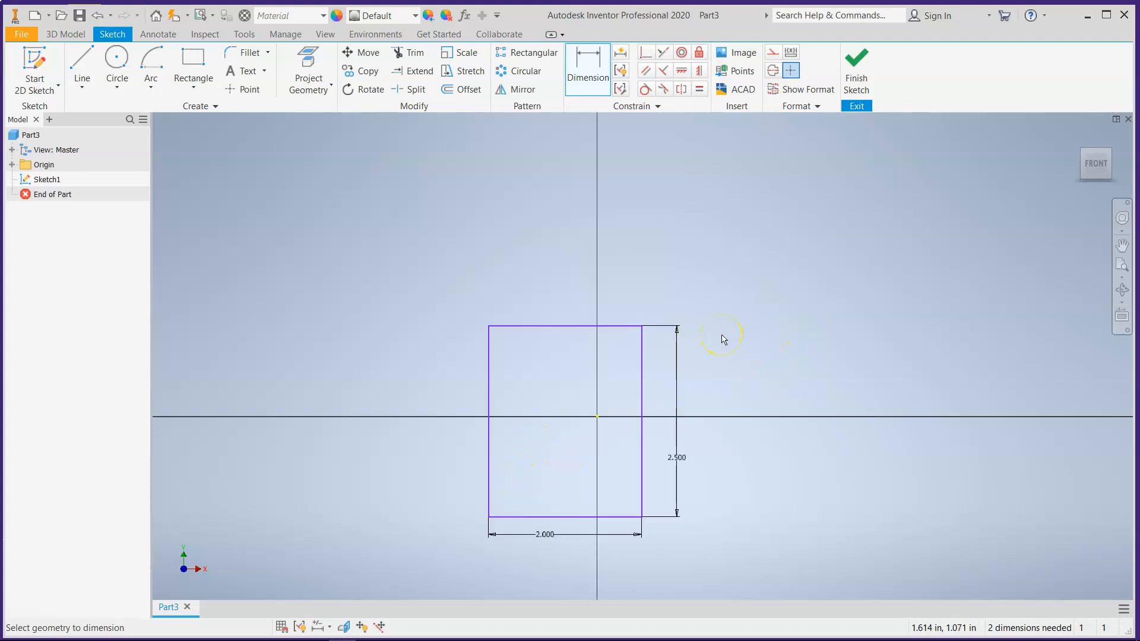
pyautogui.click(144, 89)
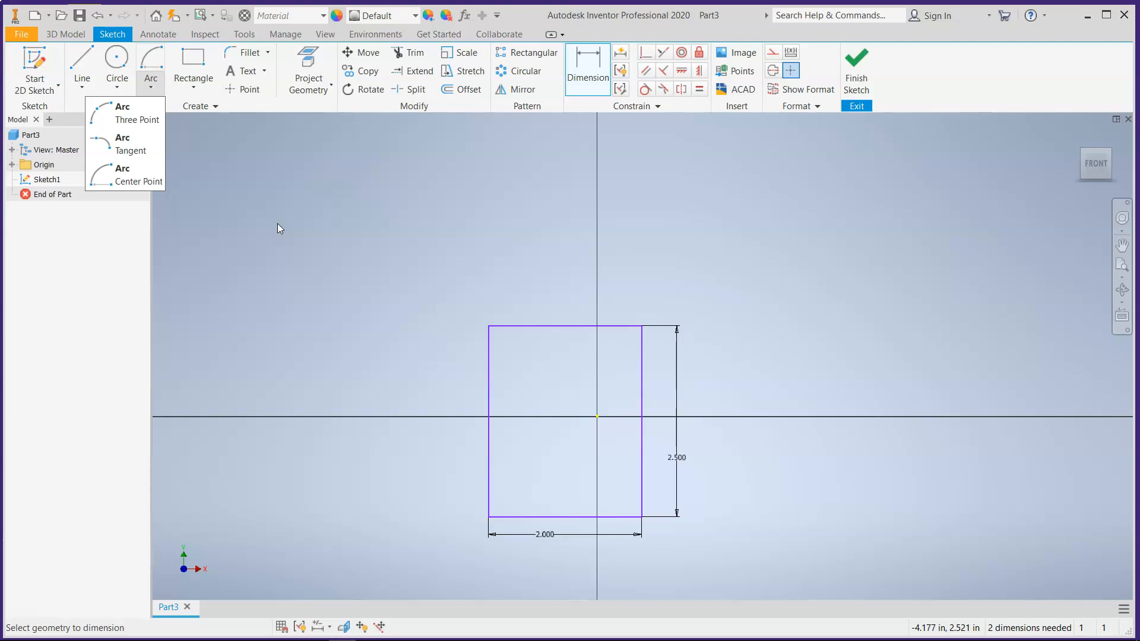
pyautogui.click(129, 185)
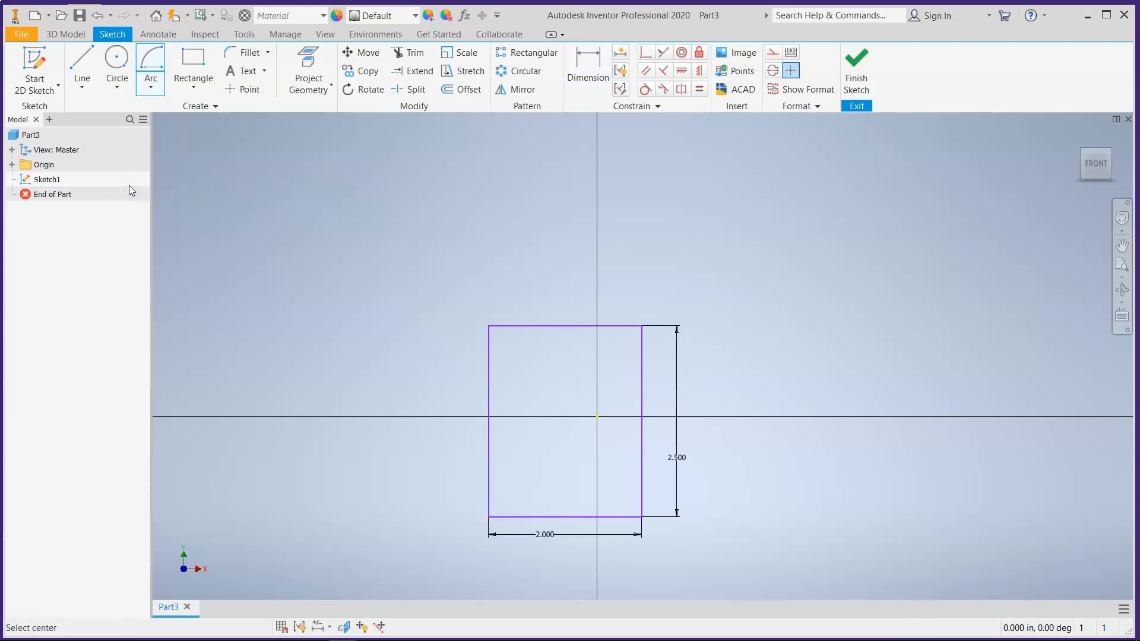
pyautogui.click(150, 87)
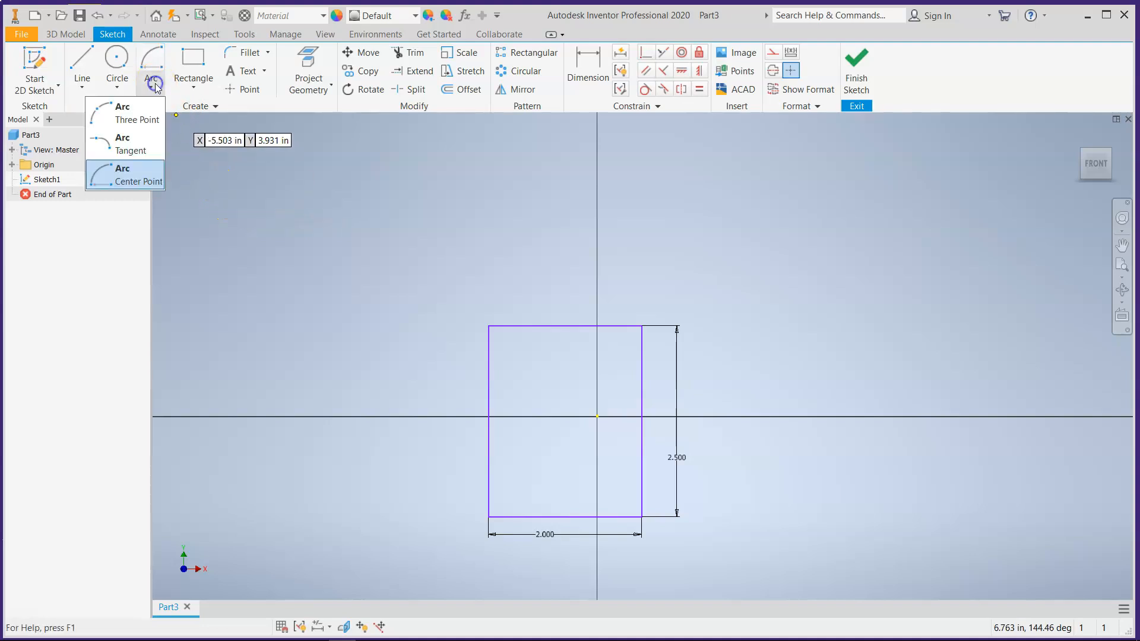
pyautogui.click(135, 178)
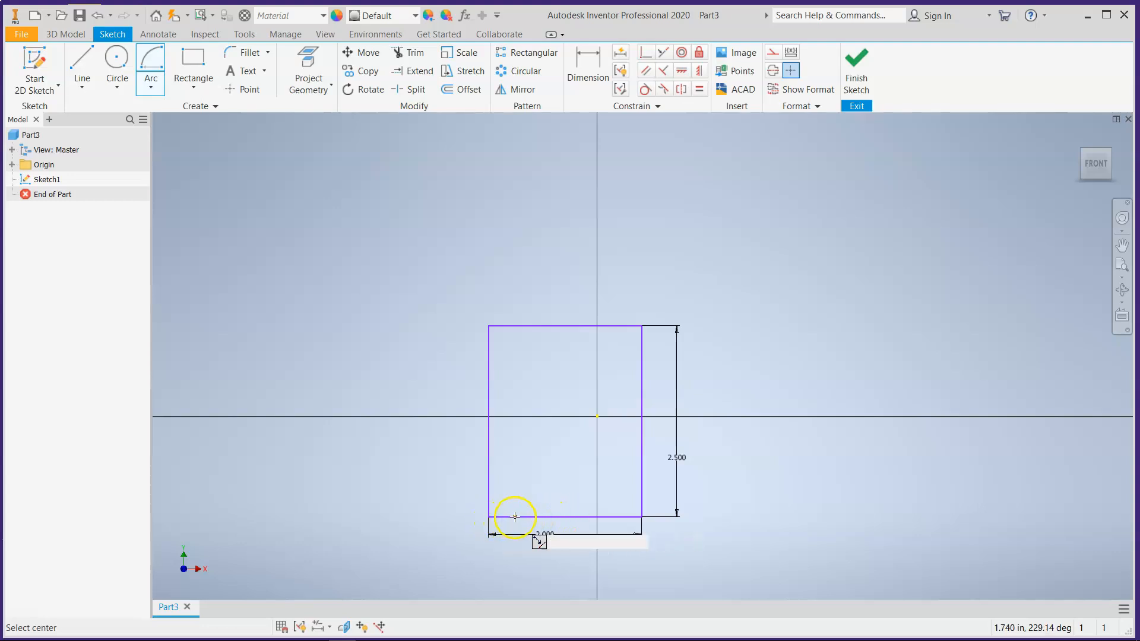
pyautogui.click(565, 516)
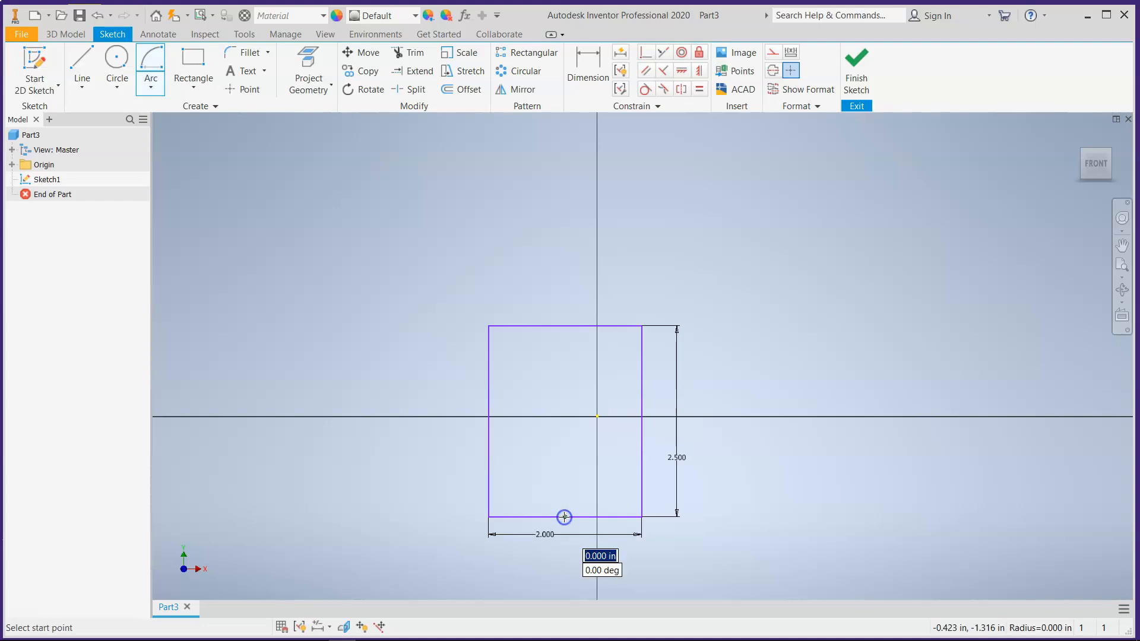
pyautogui.click(489, 327)
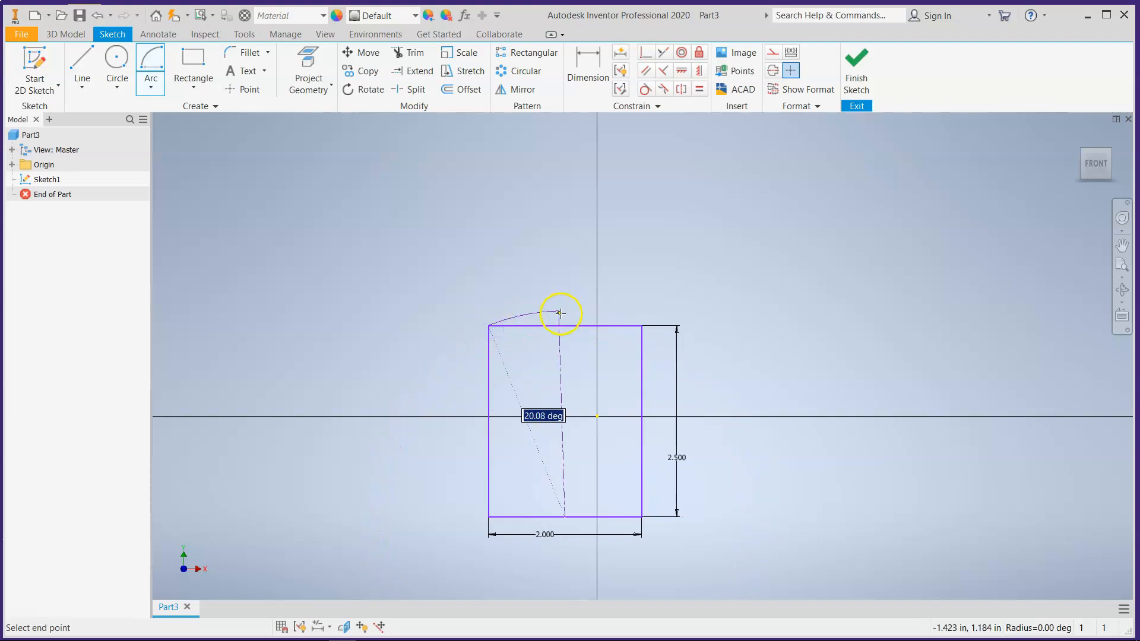
pyautogui.click(641, 325)
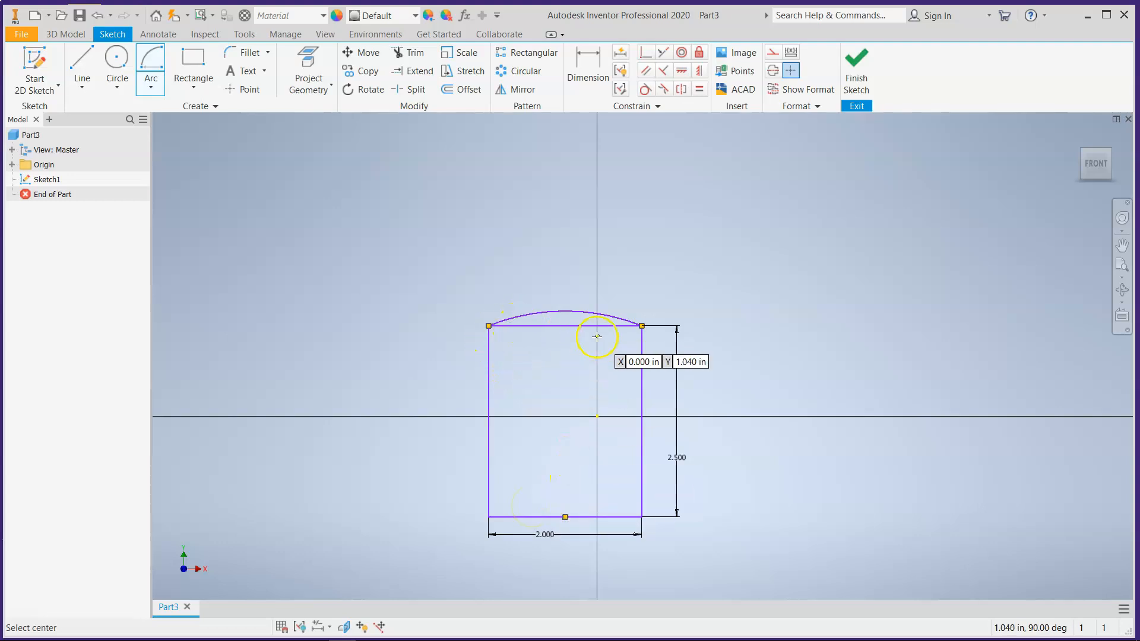
pyautogui.click(853, 69)
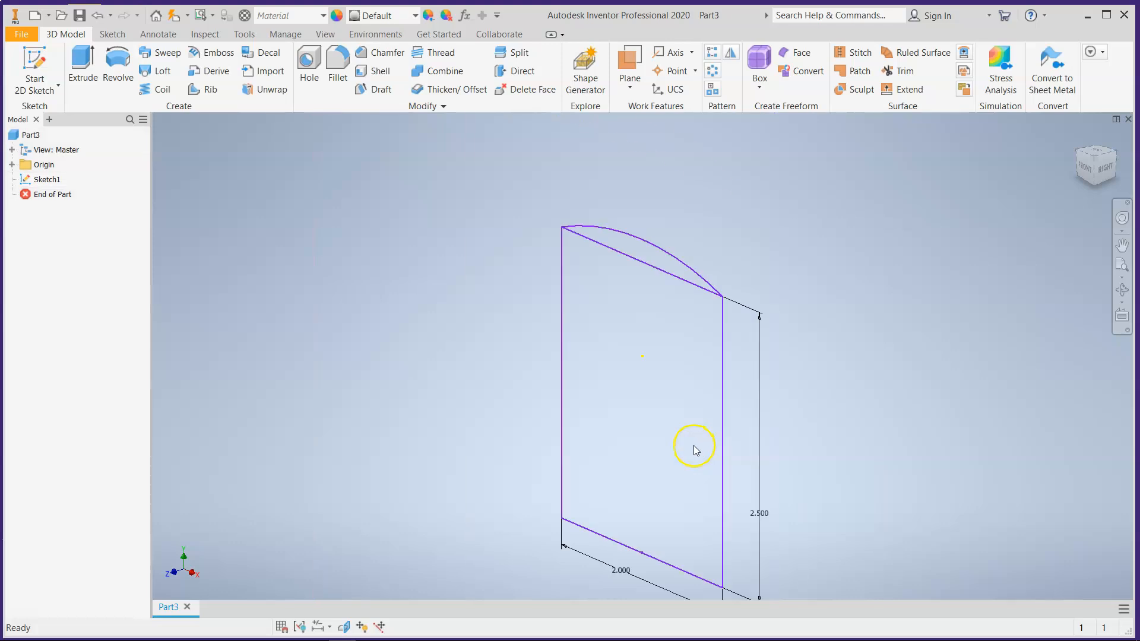
# Extrude both the rectangle and the arc region above it together by 5.5 in
pyautogui.scroll(-2, 418, 374)
pyautogui.scroll(3, 555, 517)
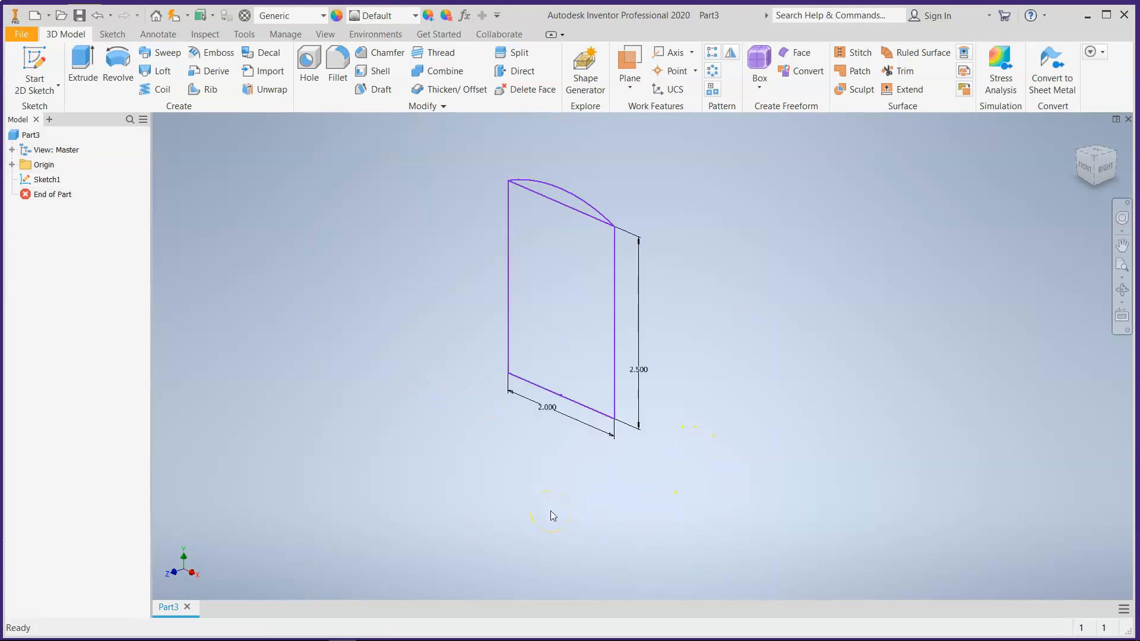
pyautogui.click(113, 78)
pyautogui.click(87, 78)
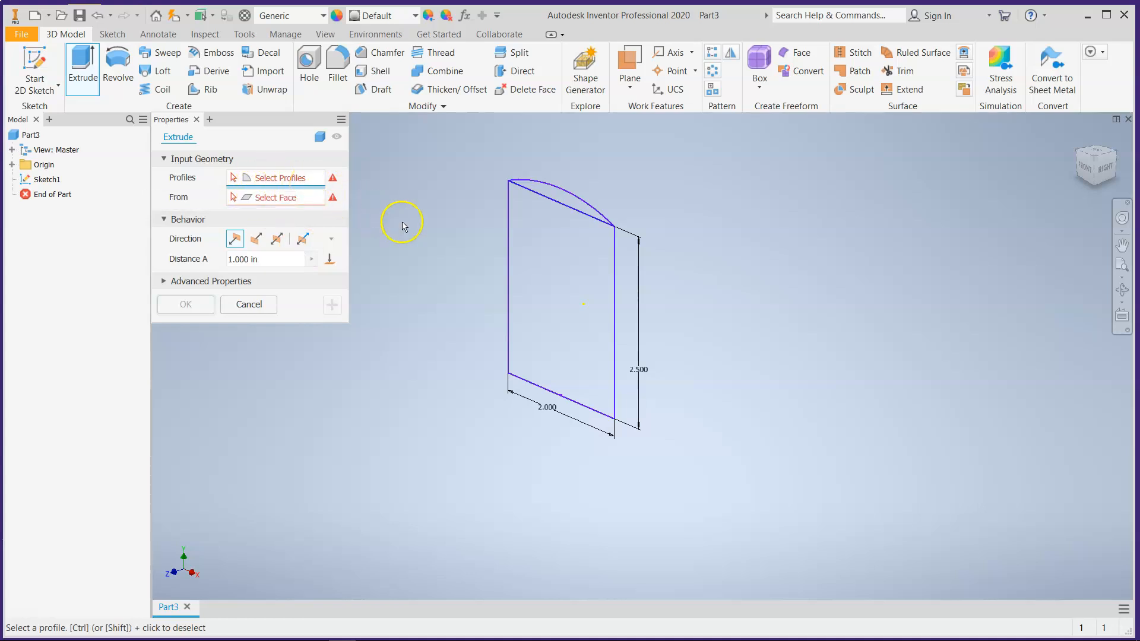
pyautogui.click(580, 287)
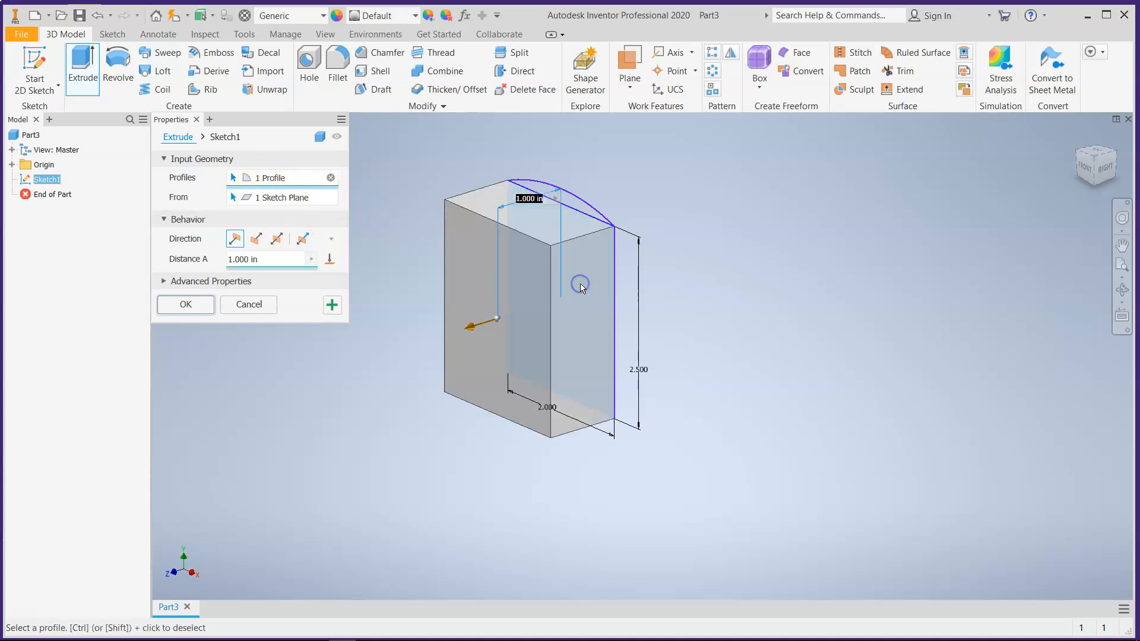
pyautogui.click(582, 210)
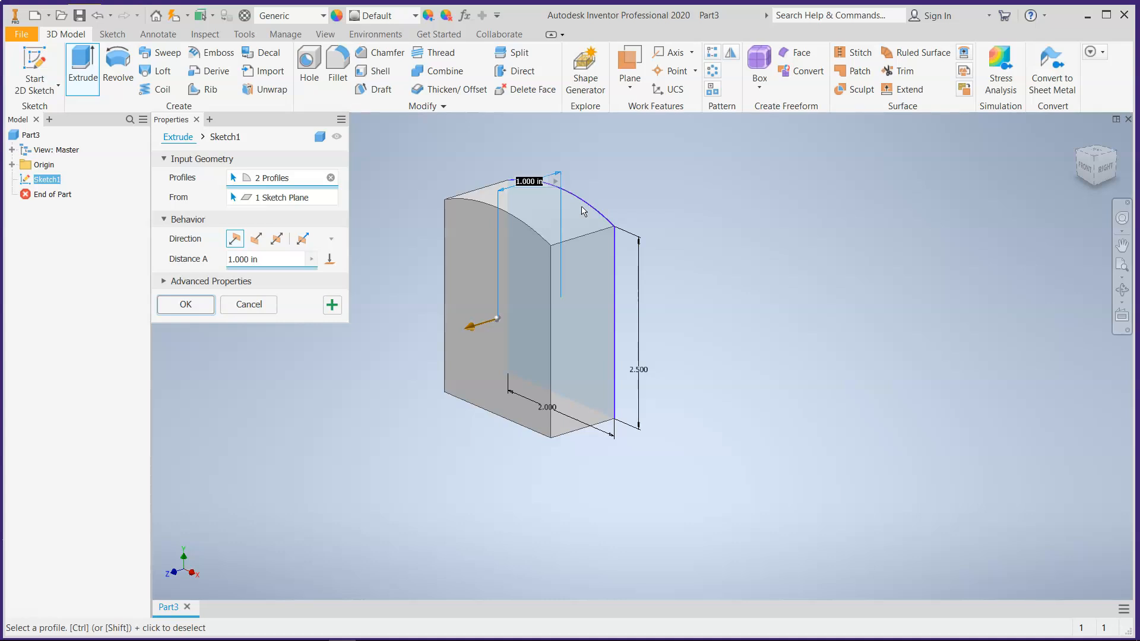
pyautogui.click(206, 260)
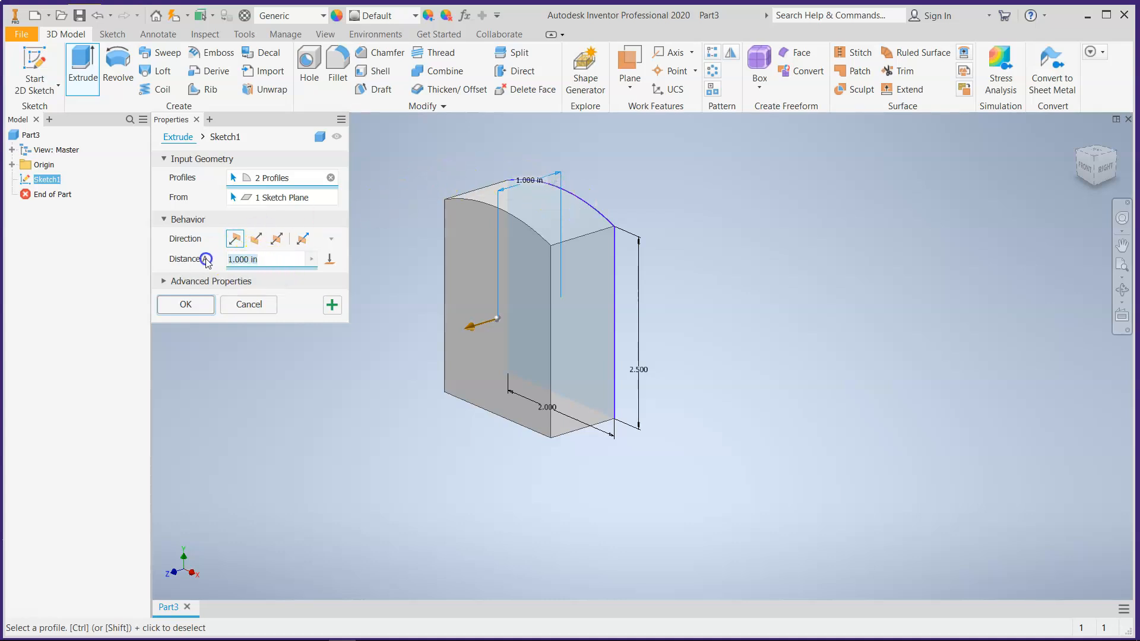
pyautogui.write('5.5')
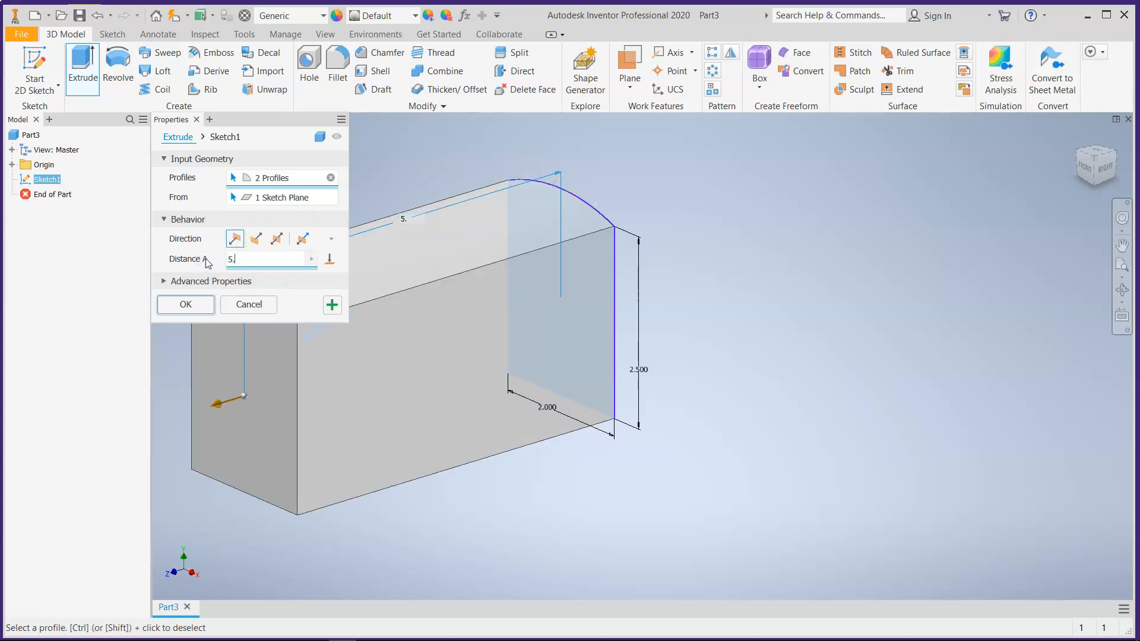
pyautogui.click(168, 302)
# Start a sketch on the block's arched front face and draw a full-width rectangle about 0.77 in high along its bottom edge
pyautogui.scroll(4, 852, 397)
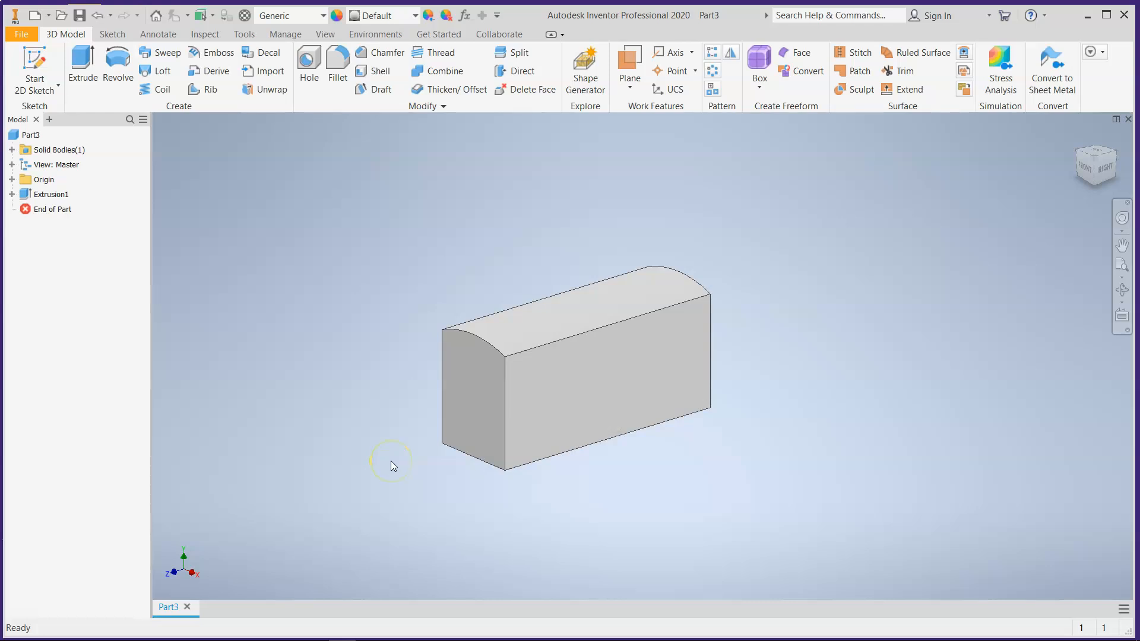
pyautogui.scroll(3, 451, 433)
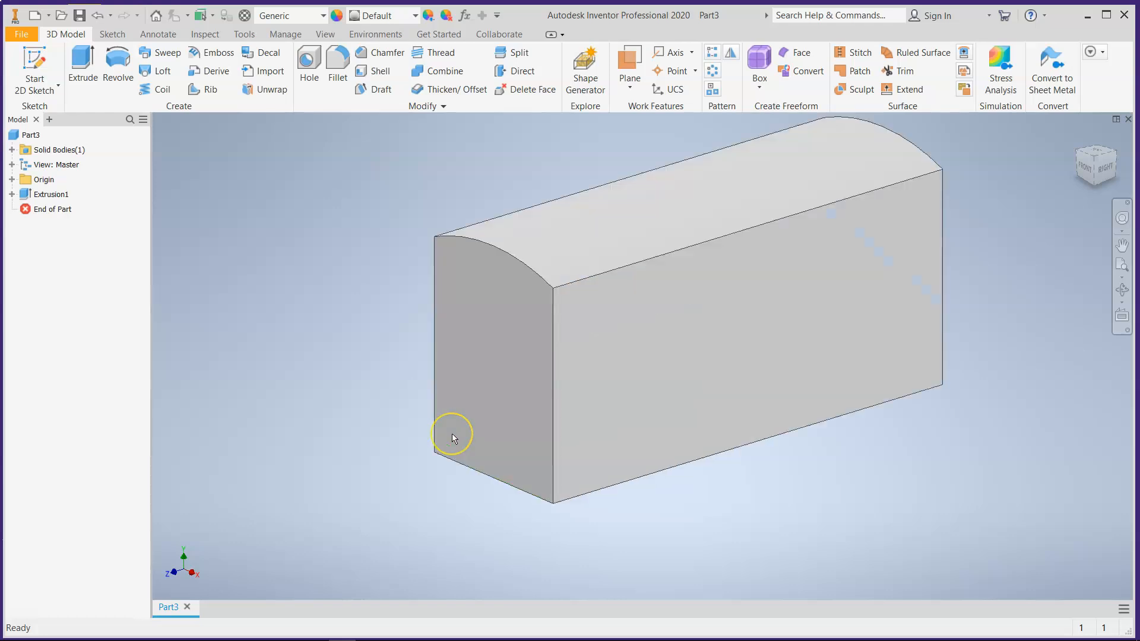
pyautogui.click(471, 453)
pyautogui.click(513, 428)
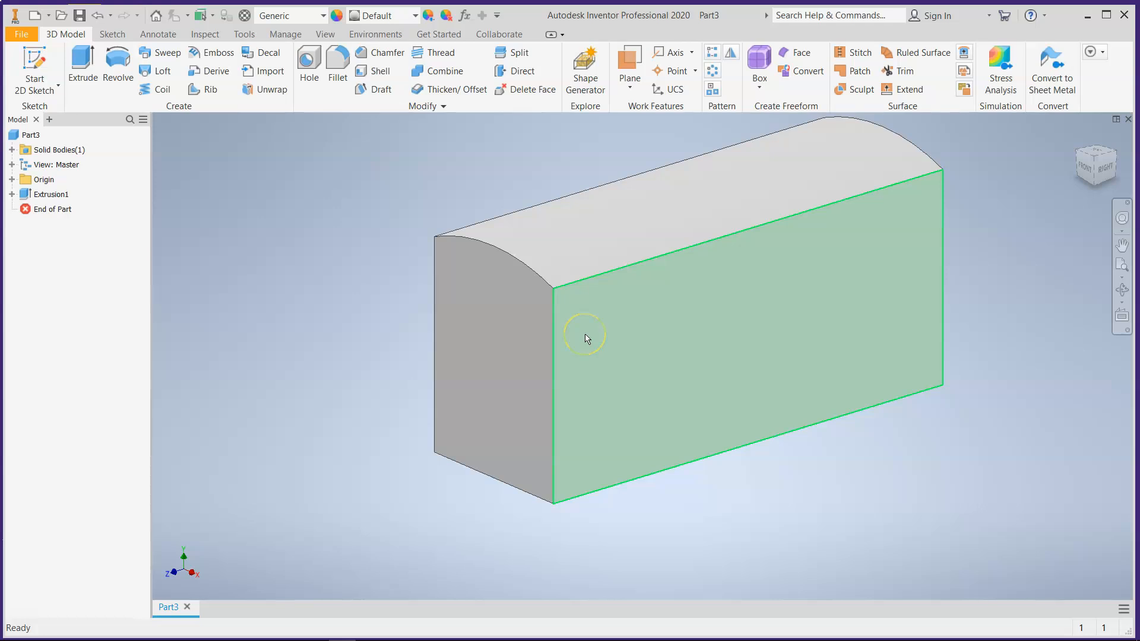
pyautogui.moveTo(605, 357)
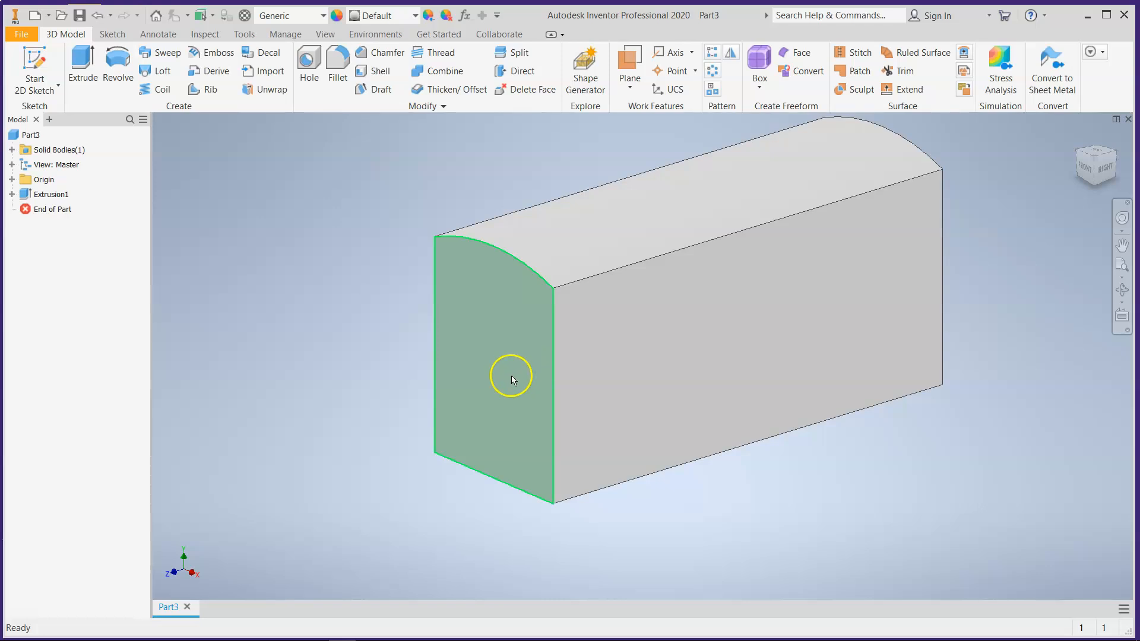
pyautogui.rightClick(487, 389)
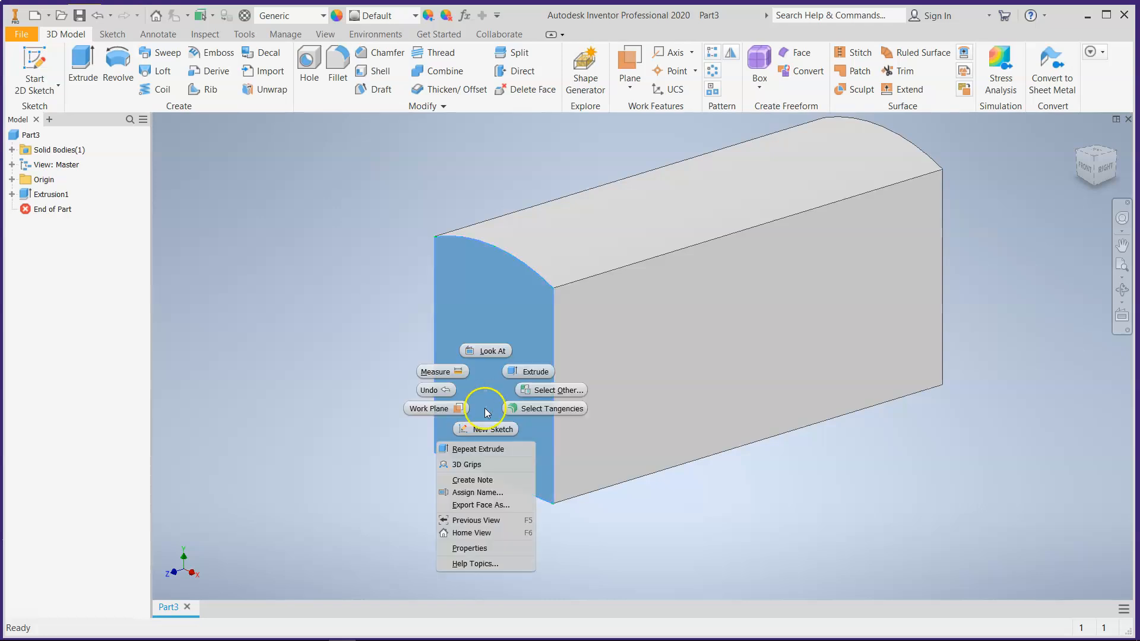
pyautogui.click(486, 429)
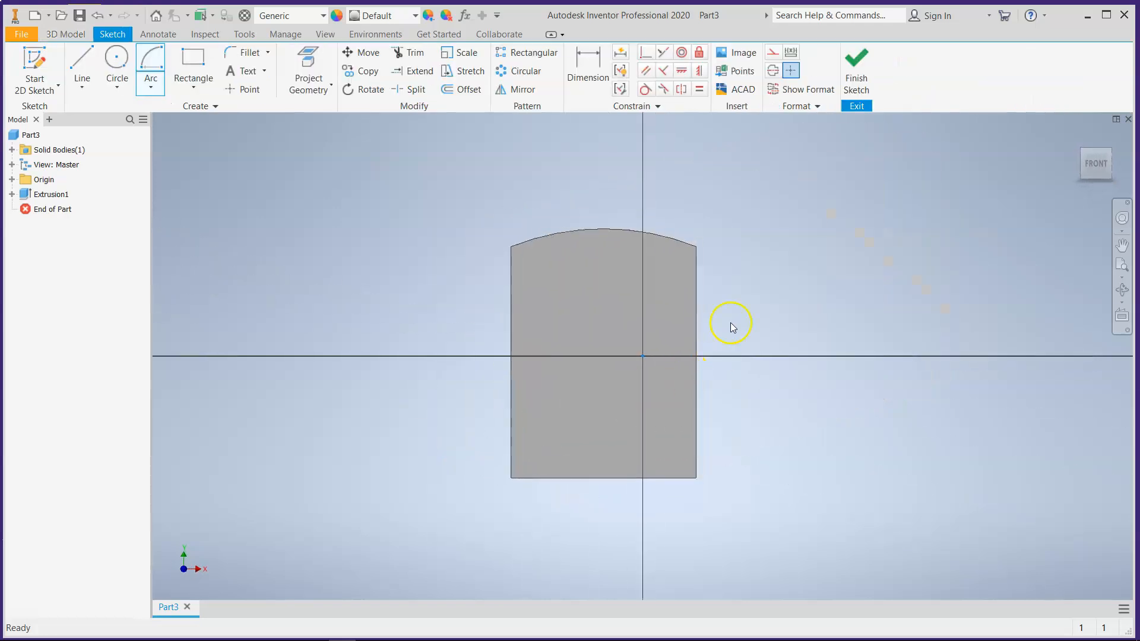
pyautogui.click(193, 69)
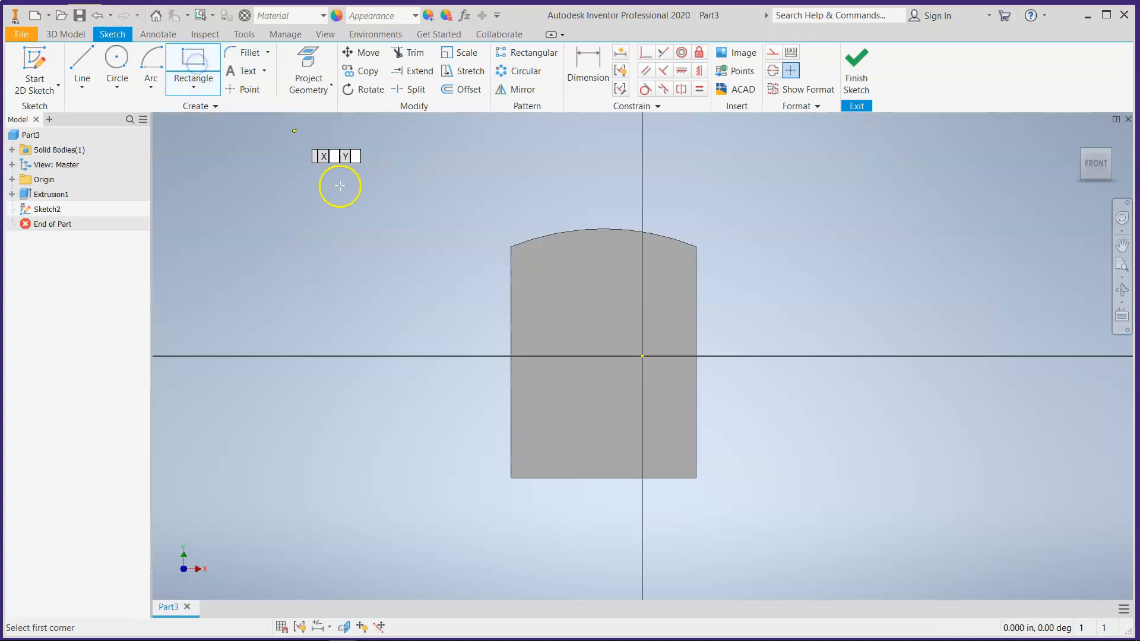
pyautogui.click(510, 478)
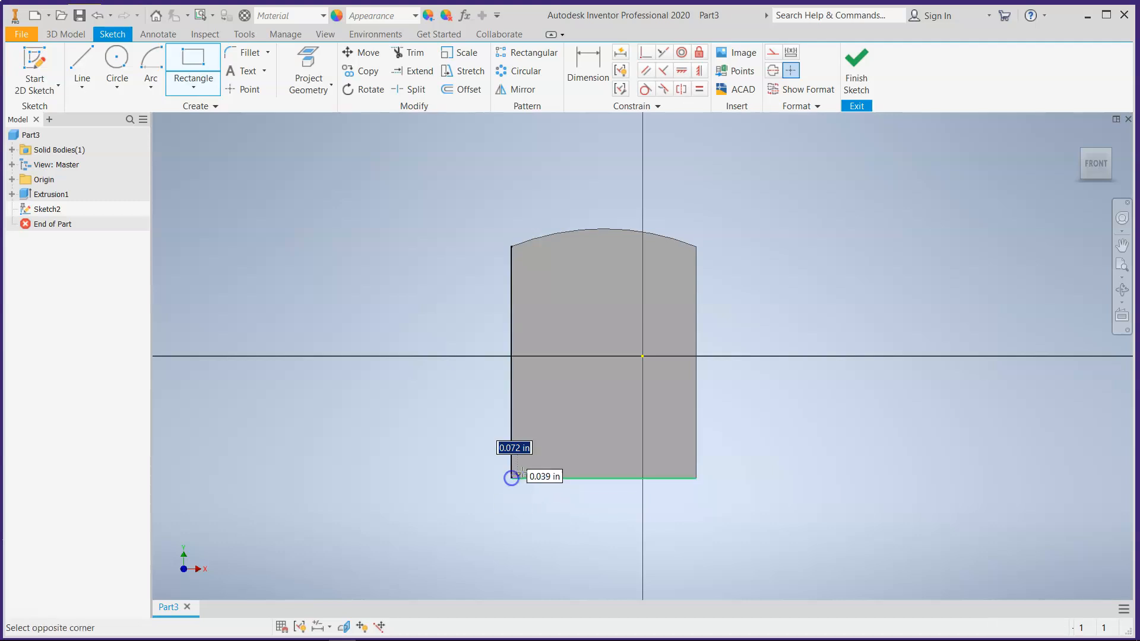
pyautogui.click(696, 406)
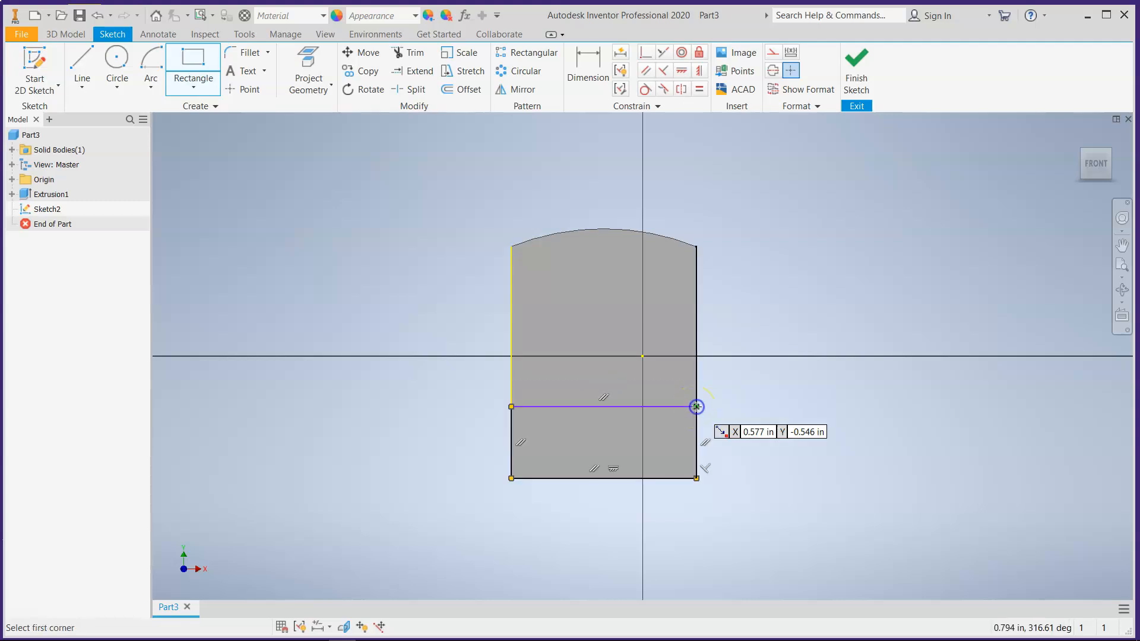
# Dimension the distance between the rectangle's top and bottom edges and set it to 0.875 in
pyautogui.click(605, 72)
pyautogui.click(585, 407)
pyautogui.click(587, 476)
pyautogui.click(735, 445)
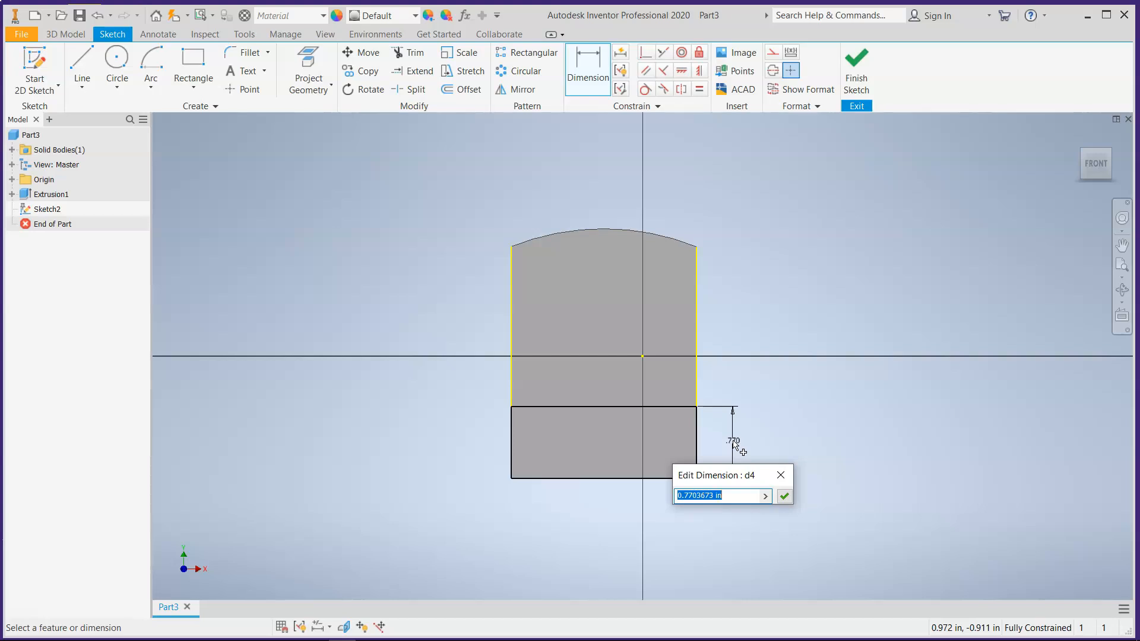
pyautogui.write('.')
pyautogui.press('Return')
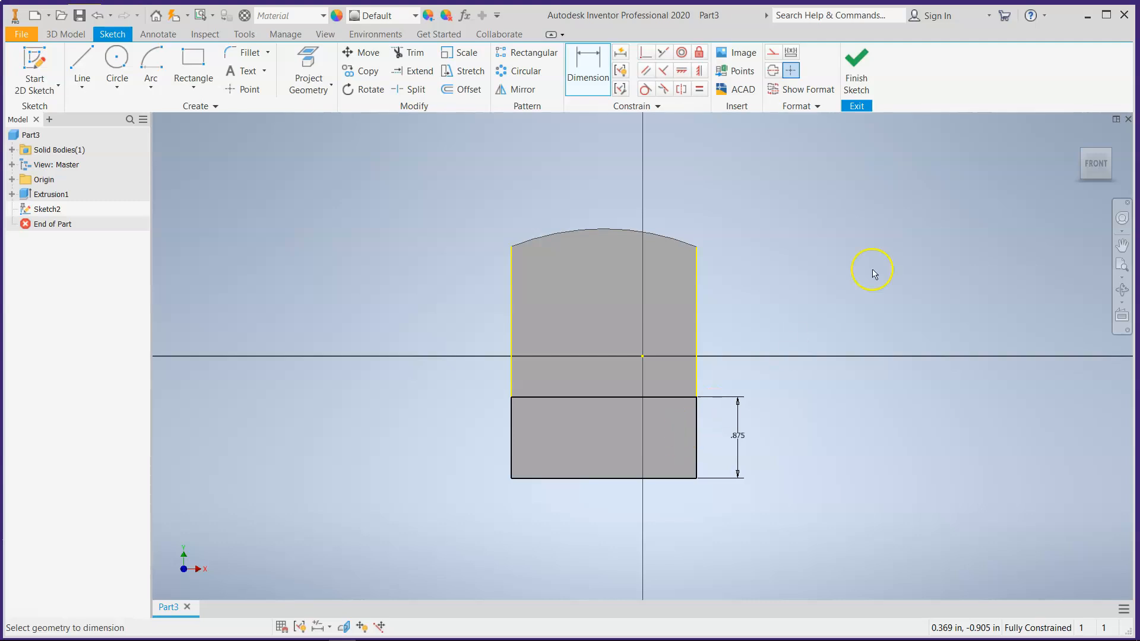
# Project the front face's left edge, top arc and right edge into the sketch, and finish the sketch
pyautogui.moveTo(1108, 155)
pyautogui.moveTo(1107, 156); pyautogui.dragTo(1072, 168)
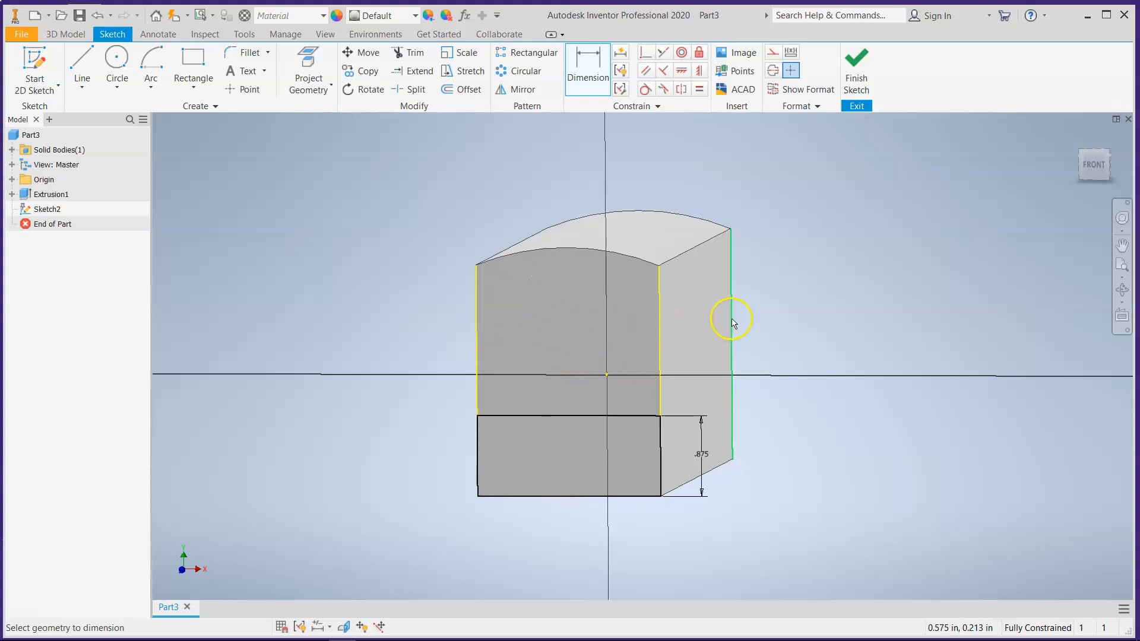
pyautogui.click(1096, 168)
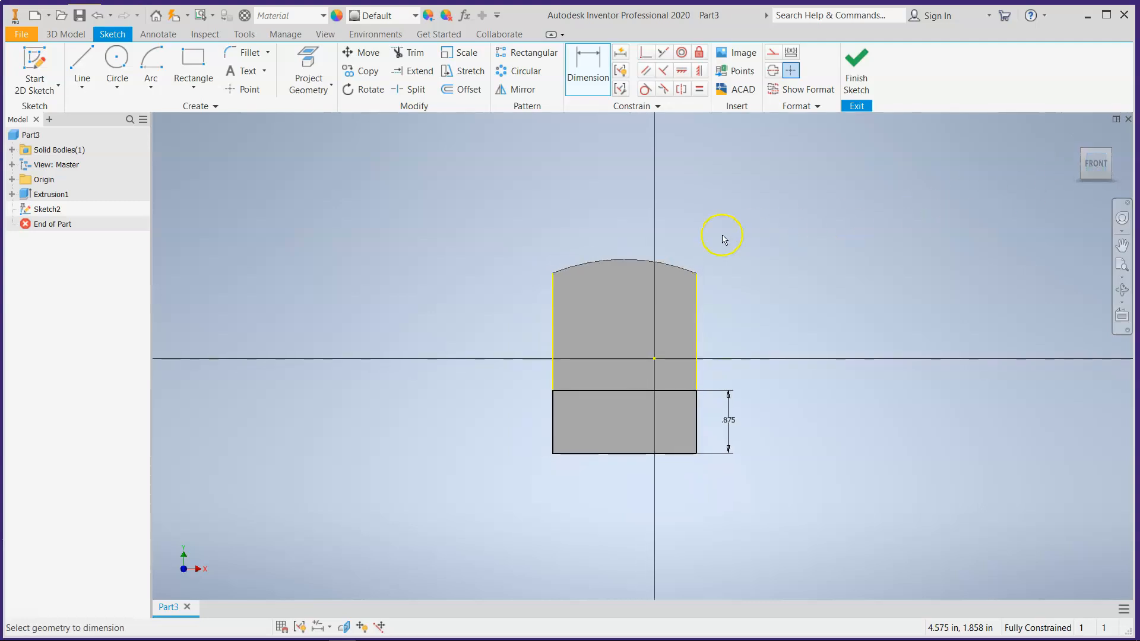
pyautogui.click(306, 66)
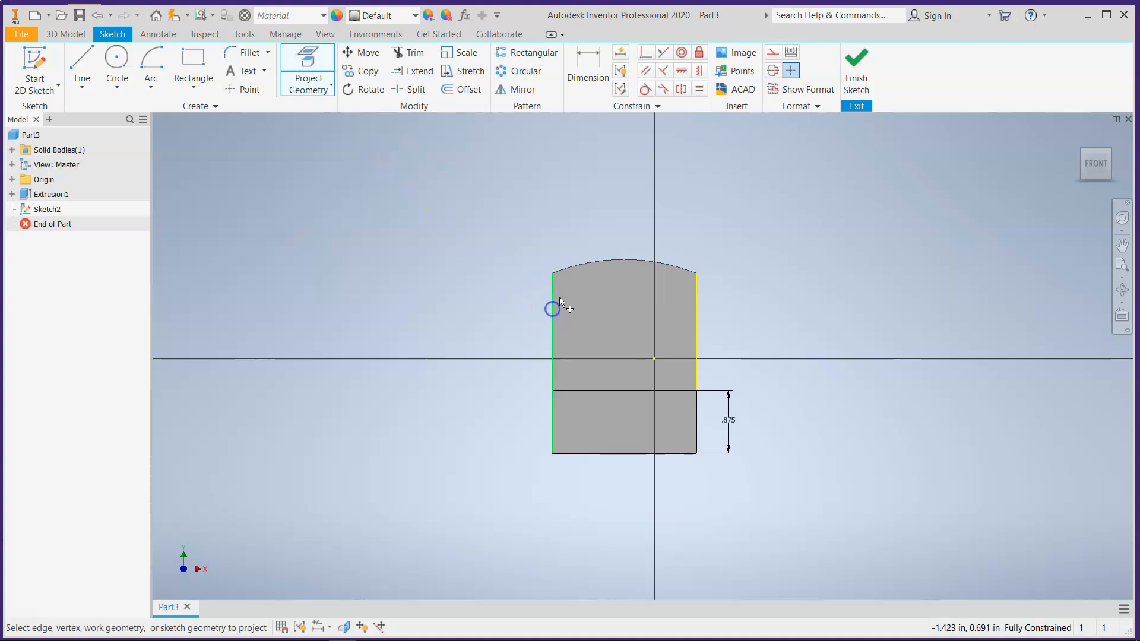
pyautogui.click(554, 336)
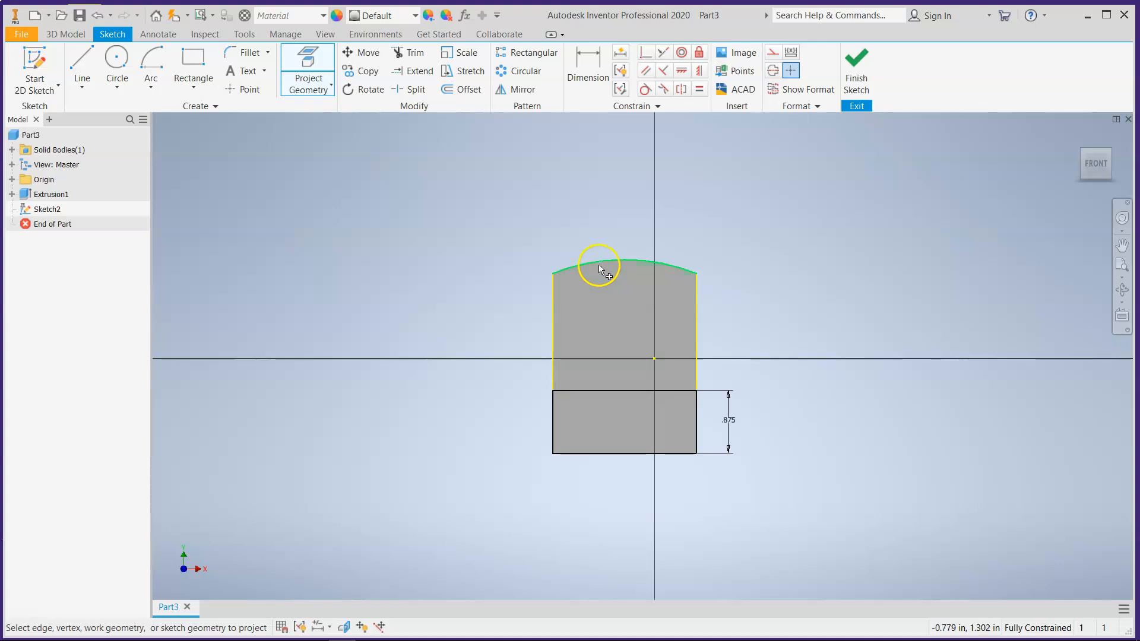
pyautogui.click(600, 269)
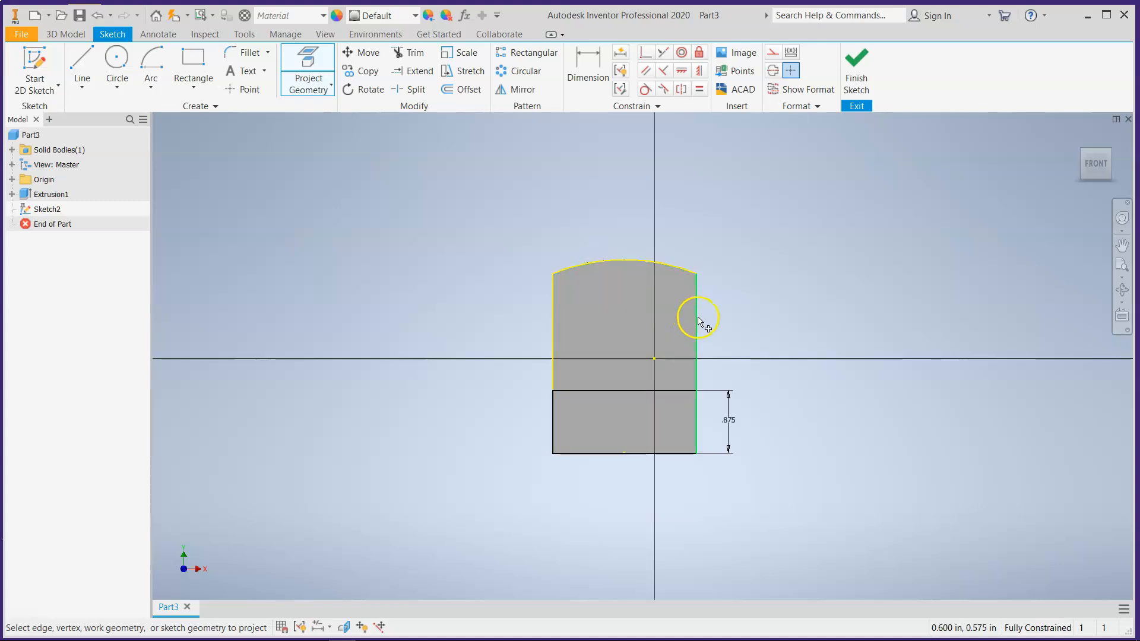
pyautogui.click(697, 320)
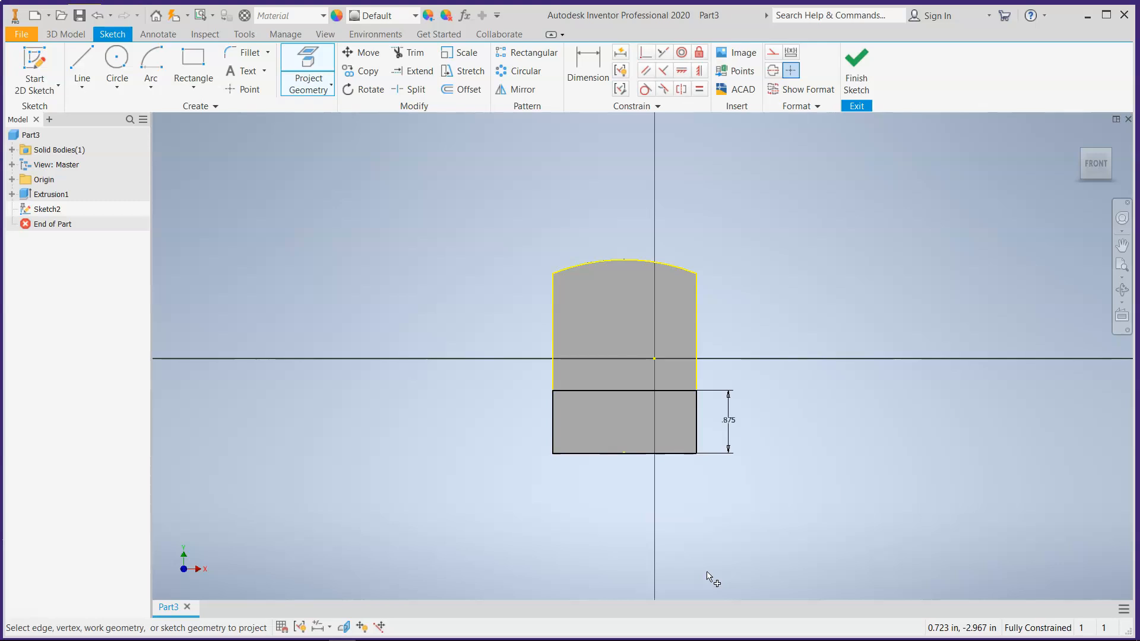
pyautogui.click(853, 68)
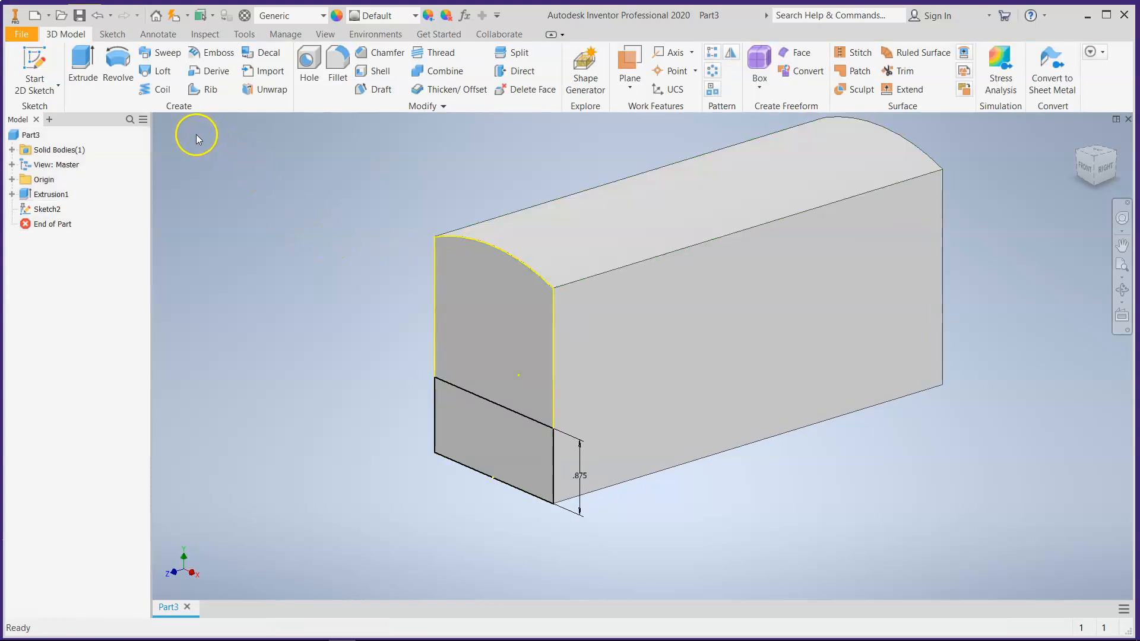
# Set up an extrusion of the arched region above the rectangle as a cut directed into the block
pyautogui.click(83, 63)
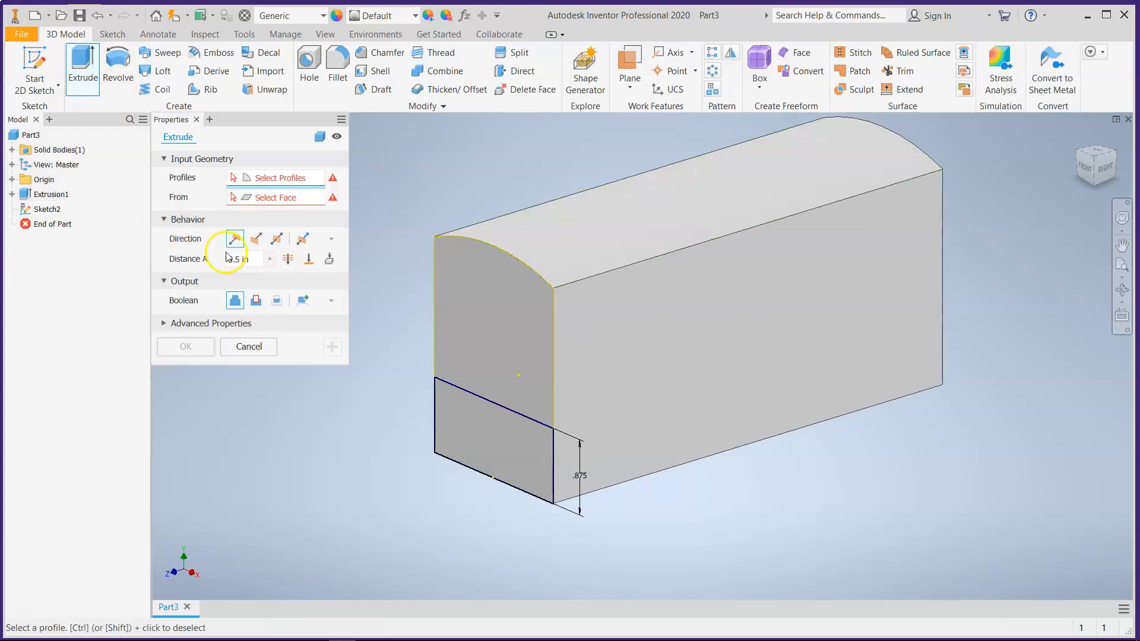
pyautogui.scroll(-5, 383, 469)
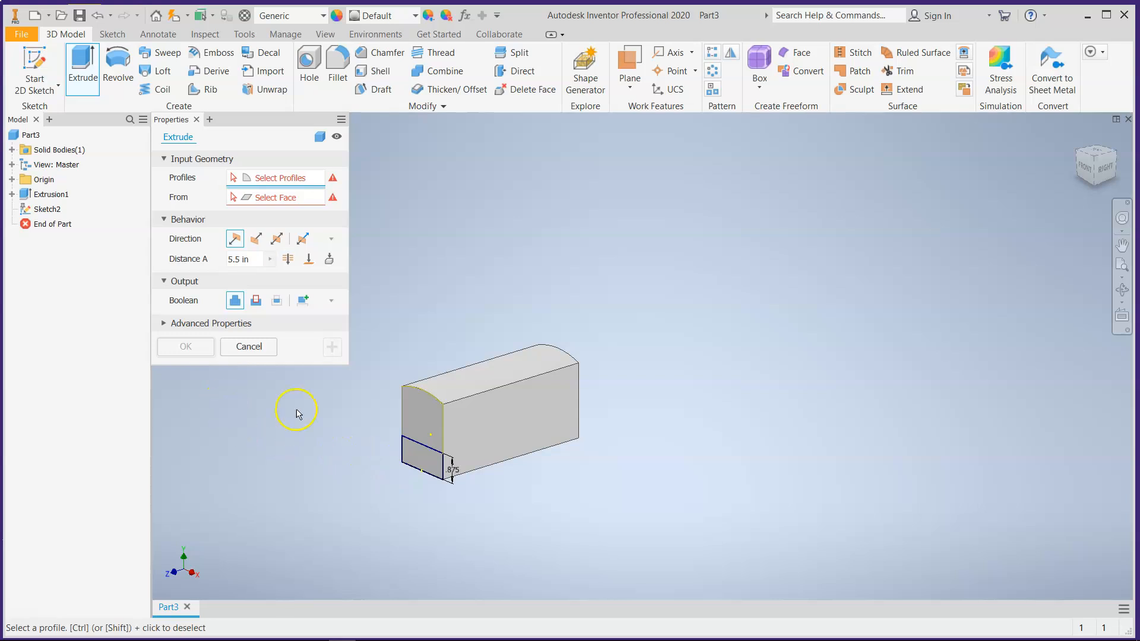
pyautogui.scroll(-3, 855, 376)
pyautogui.scroll(4, 549, 436)
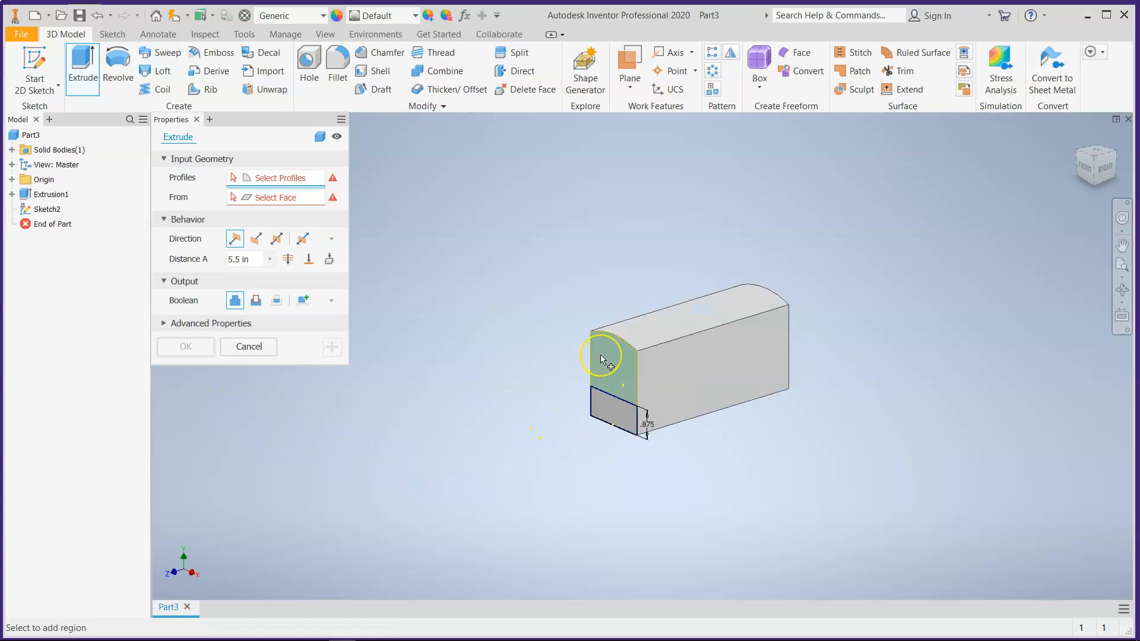
pyautogui.scroll(2, 600, 354)
pyautogui.scroll(-1, 600, 355)
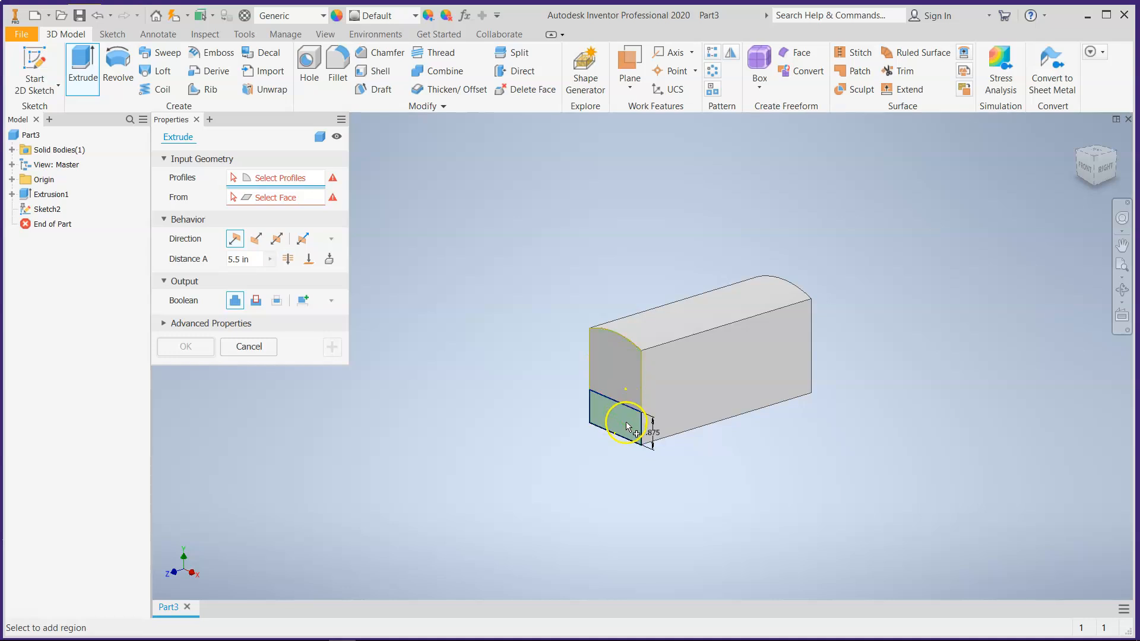
pyautogui.click(620, 358)
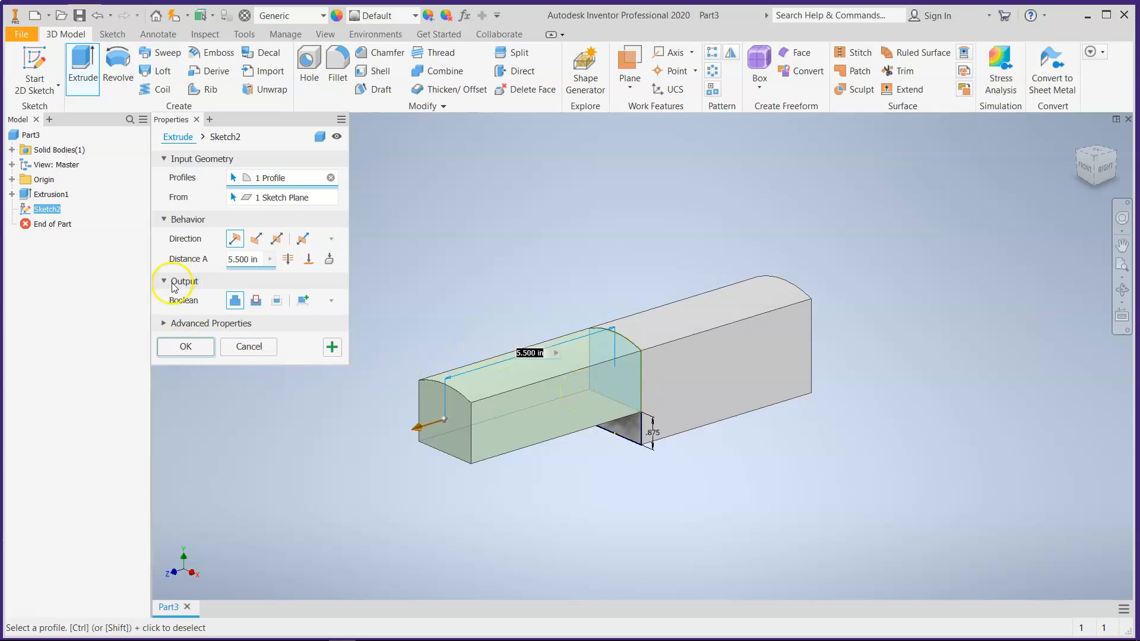
pyautogui.click(254, 301)
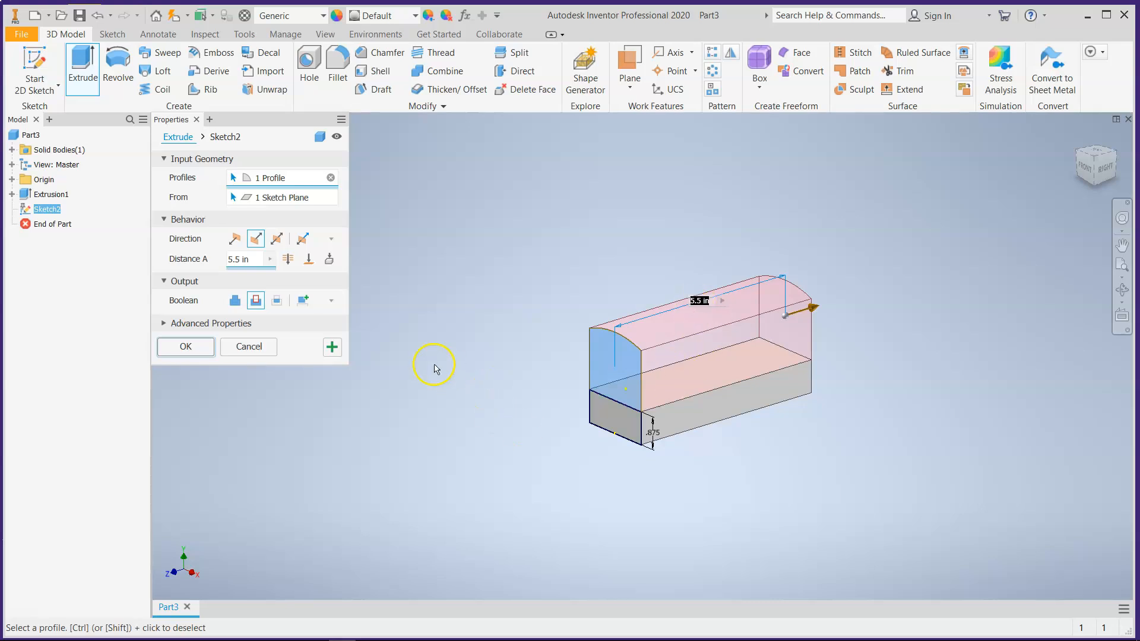
# Set the cut's distance to 5.5 - 1.75 in and complete the extrusion
pyautogui.click(260, 261)
pyautogui.press('BackSpace')
pyautogui.press('BackSpace')
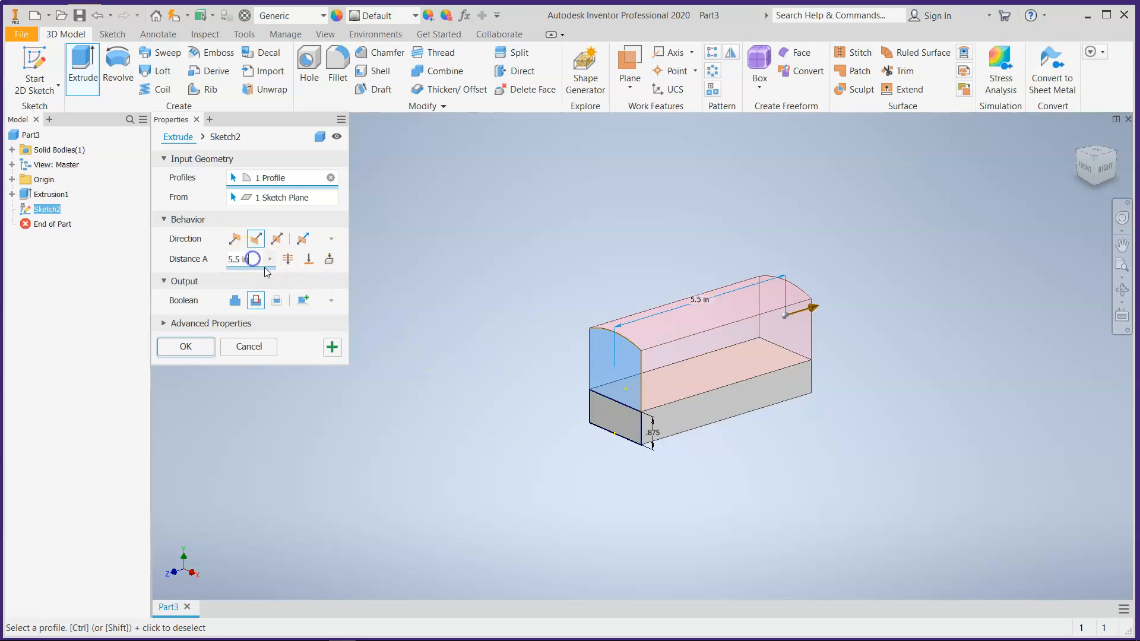
pyautogui.write('- 1.75')
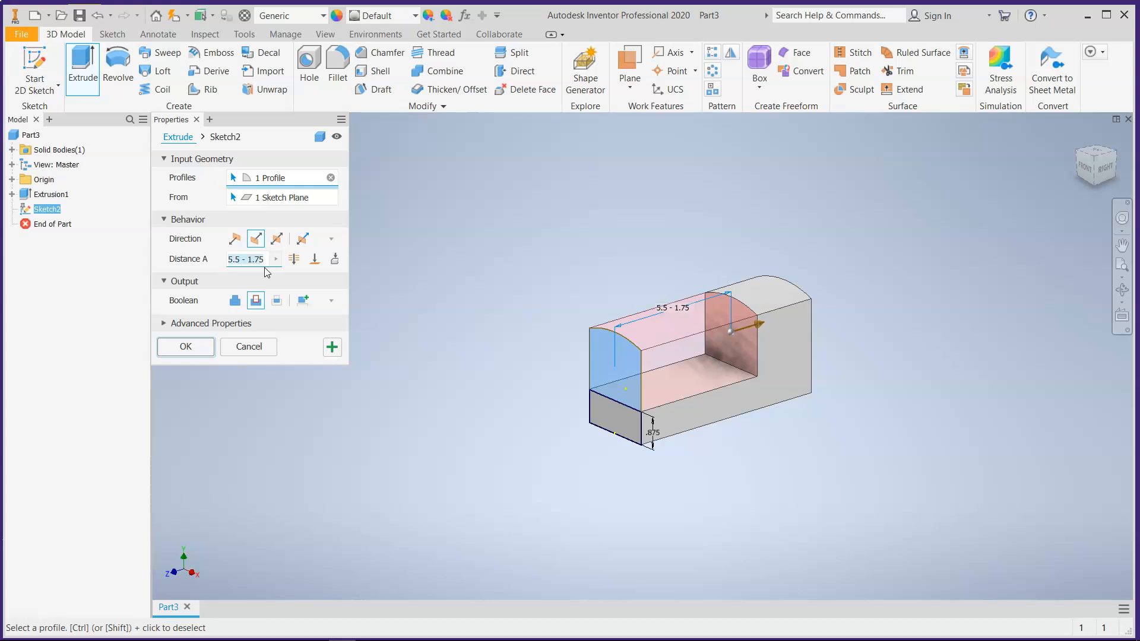
pyautogui.click(199, 347)
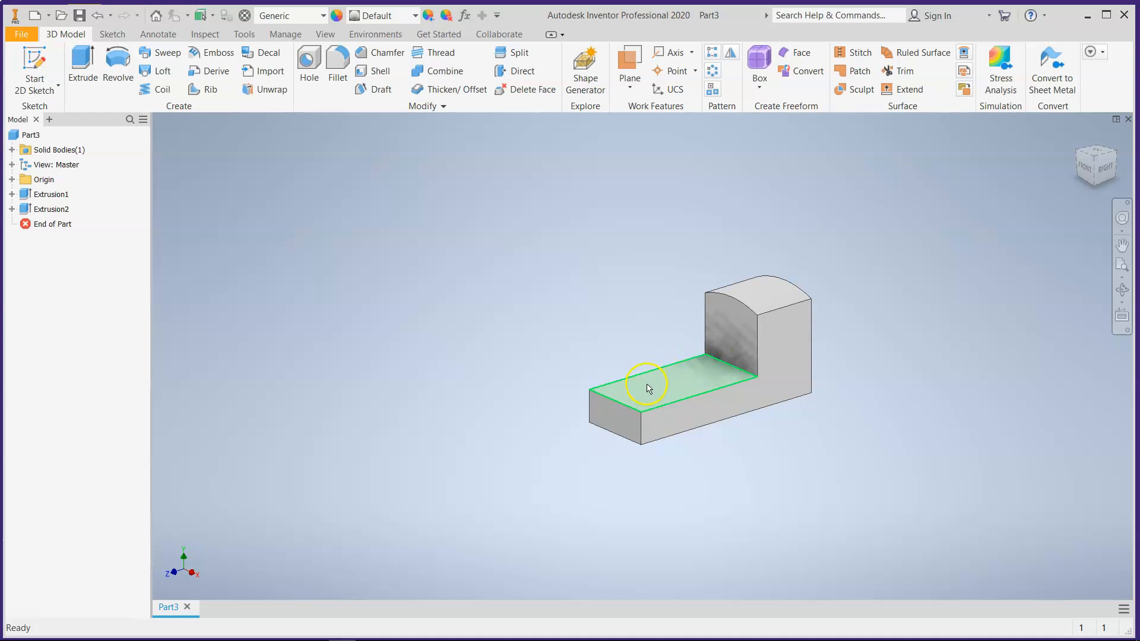
# Start a sketch on the low base's front end face and draw a circle about 0.78 in in diameter above the base
pyautogui.rightClick(614, 418)
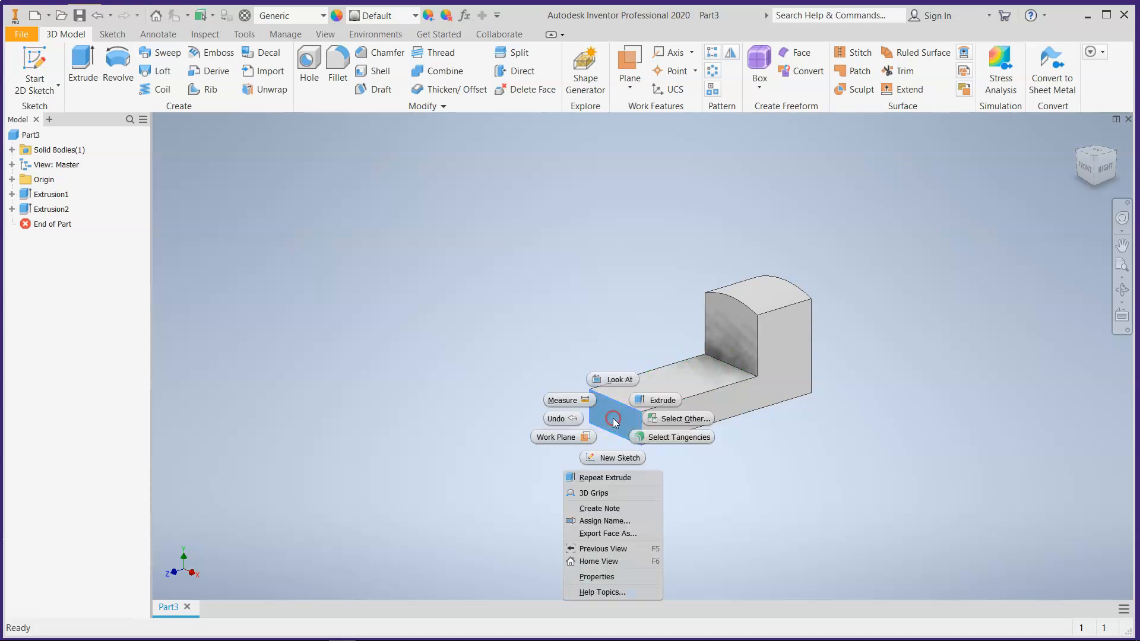
pyautogui.click(607, 461)
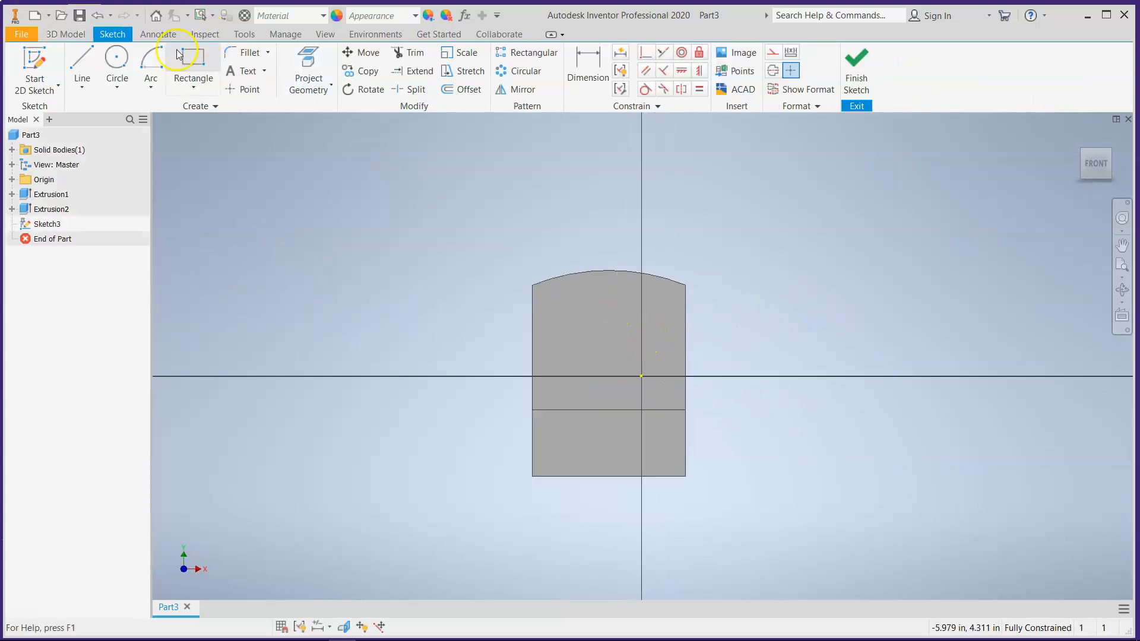
pyautogui.click(121, 60)
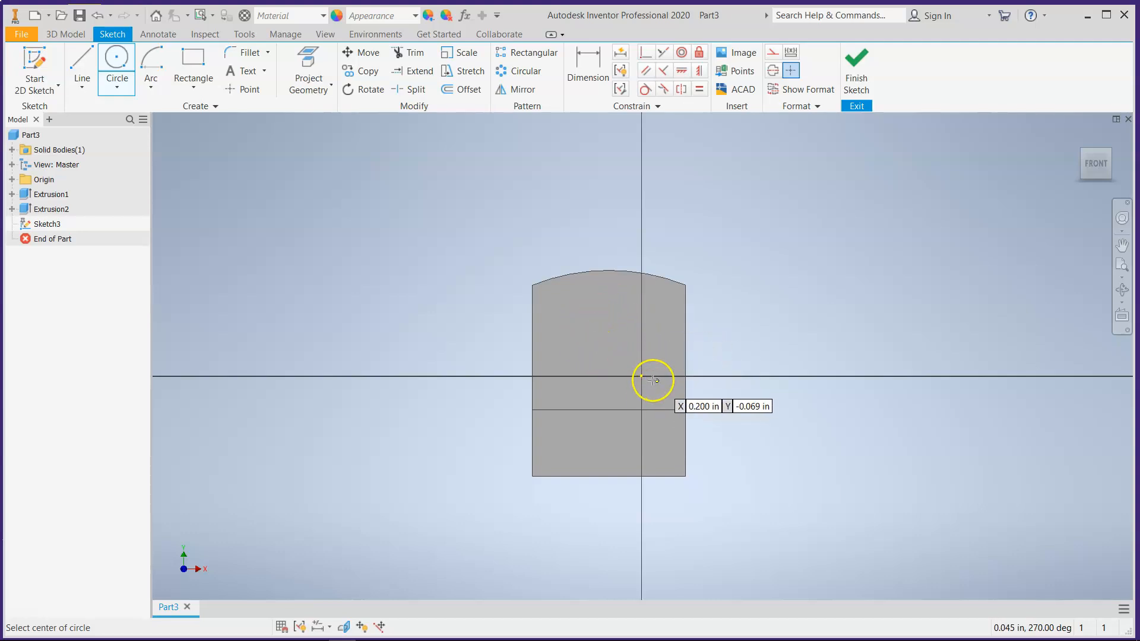
pyautogui.click(605, 339)
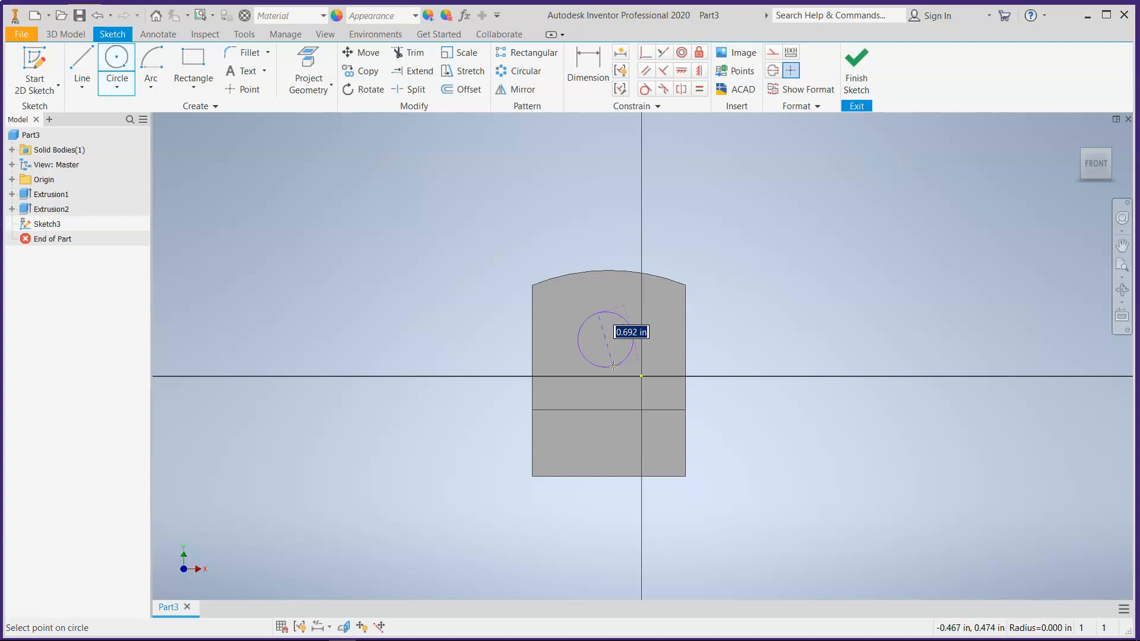
pyautogui.click(613, 368)
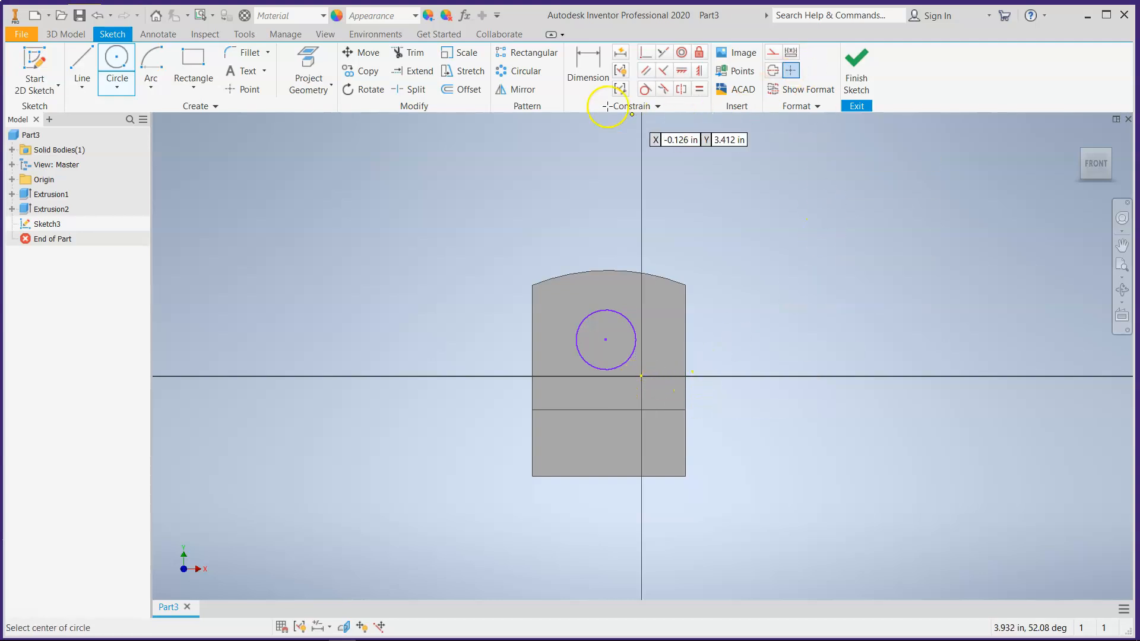
# Dimension the circle's centre horizontally from the part's left edge and set the distance to 1 in
pyautogui.click(587, 70)
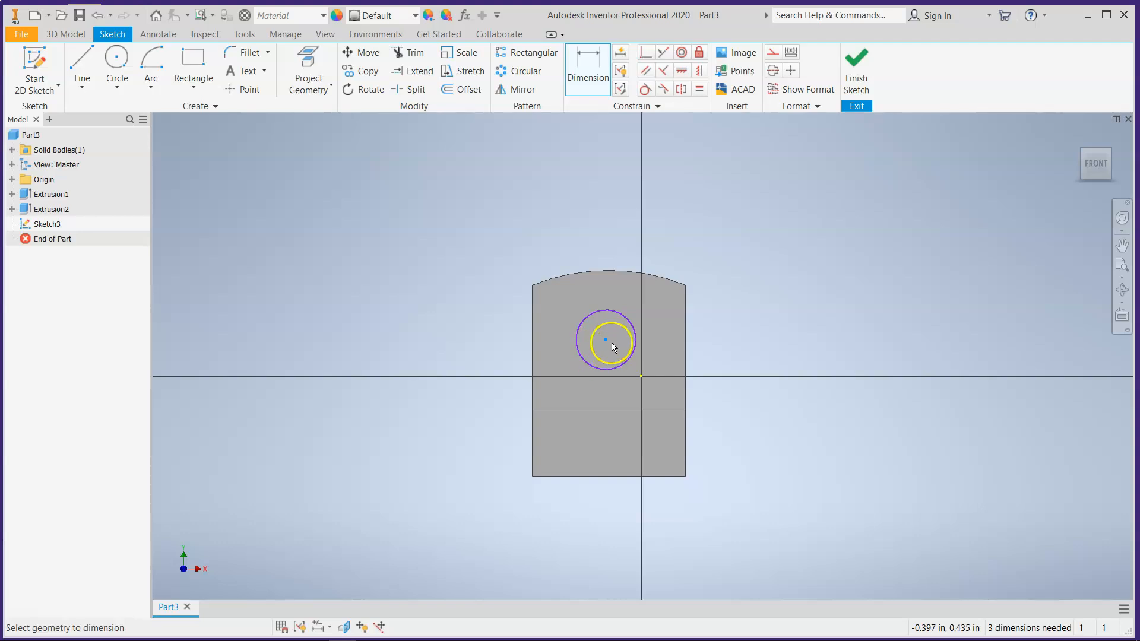
pyautogui.click(531, 403)
pyautogui.click(563, 534)
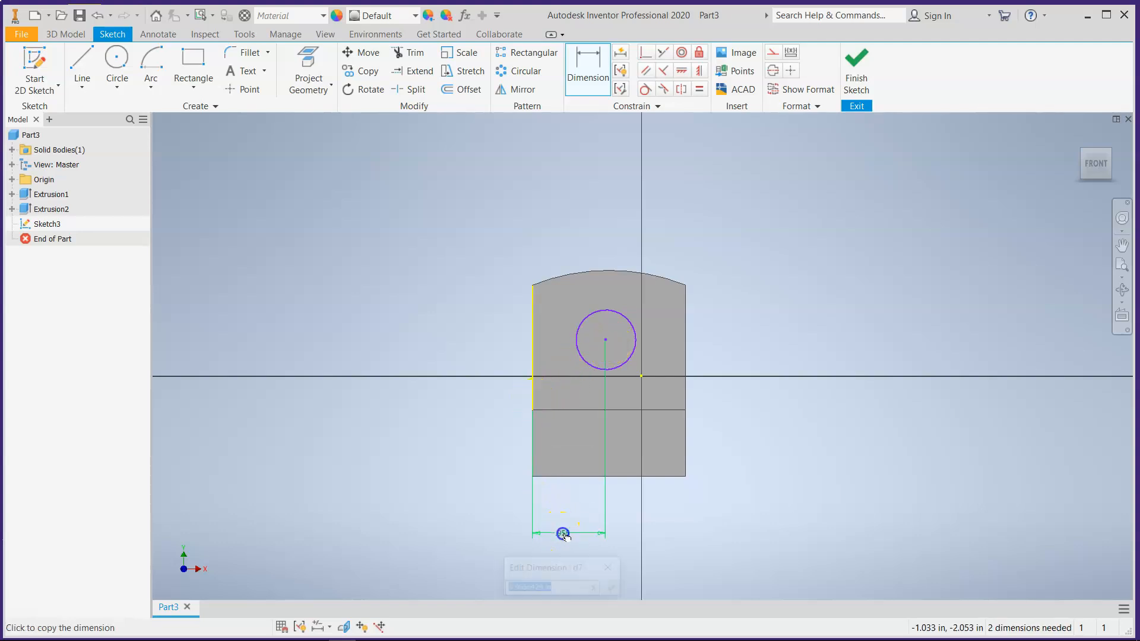
pyautogui.write('1')
pyautogui.press('Return')
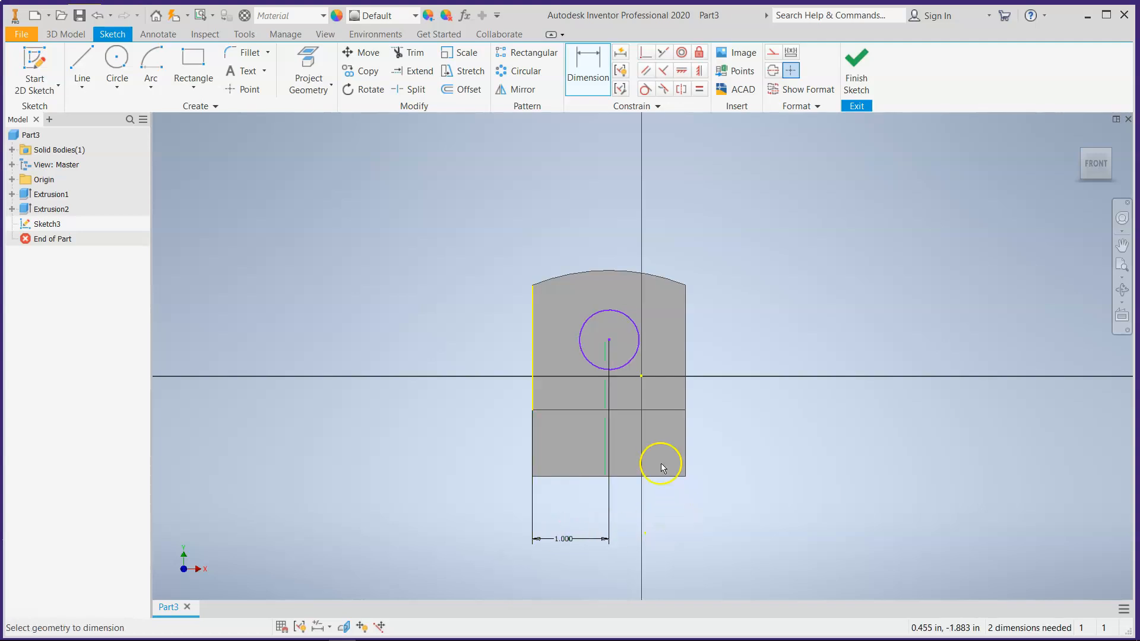
# Dimension the height of the circle's centre above the bottom edge and set it to 1.375 in
pyautogui.click(610, 341)
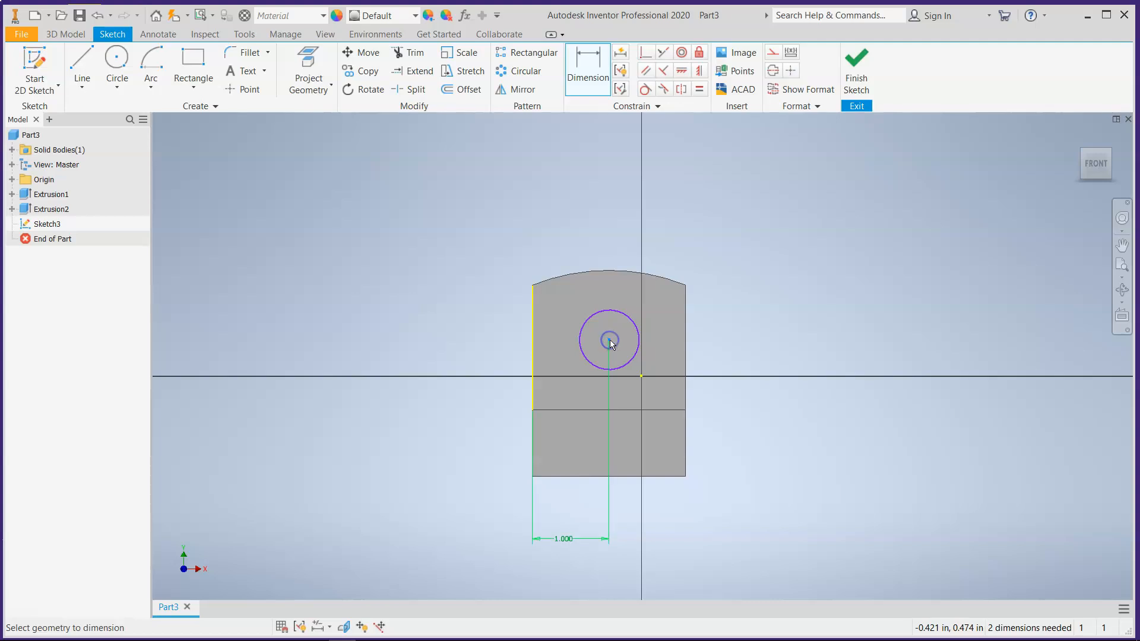
pyautogui.click(622, 475)
pyautogui.click(459, 436)
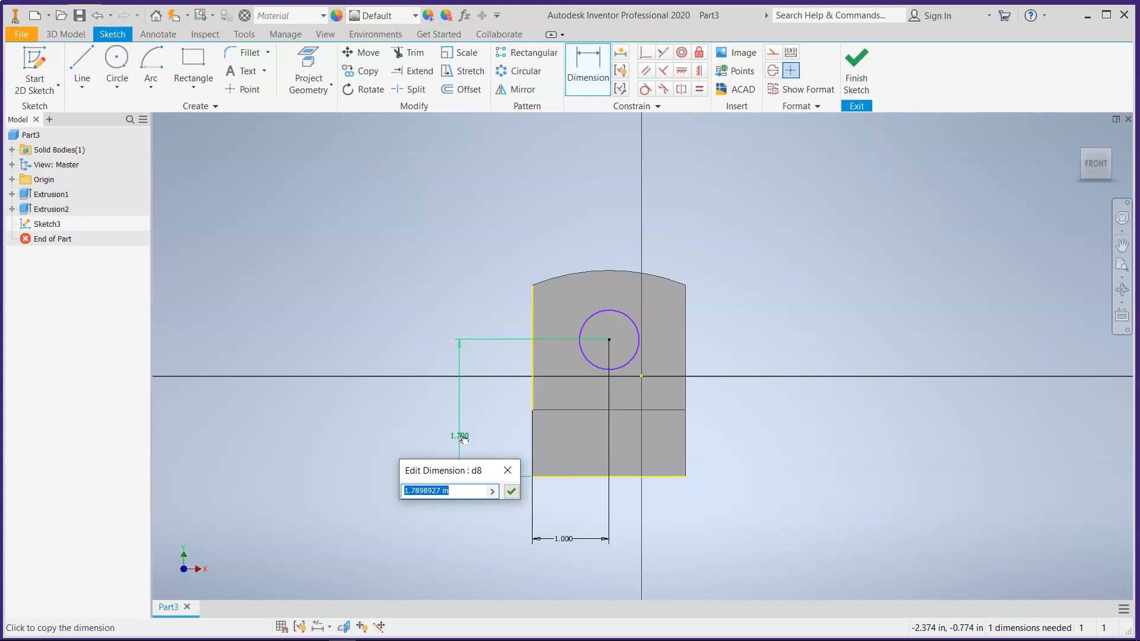
pyautogui.write('1.375')
pyautogui.press('Return')
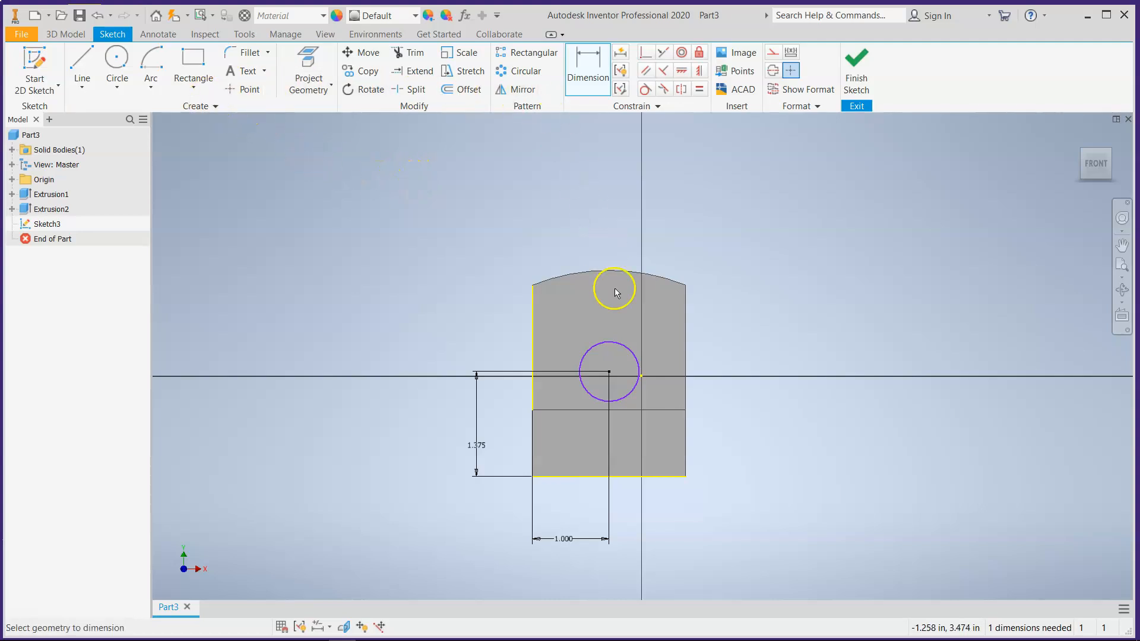
# Dimension the circle's diameter as .75*2 in and finish the sketch
pyautogui.click(584, 358)
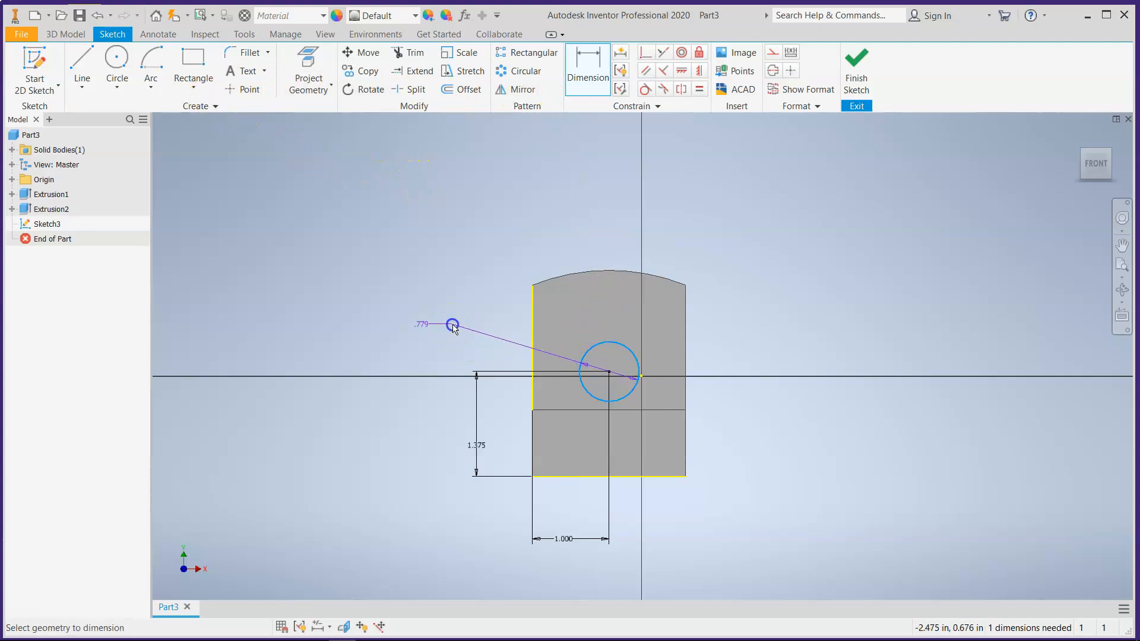
pyautogui.click(454, 327)
pyautogui.write('.75')
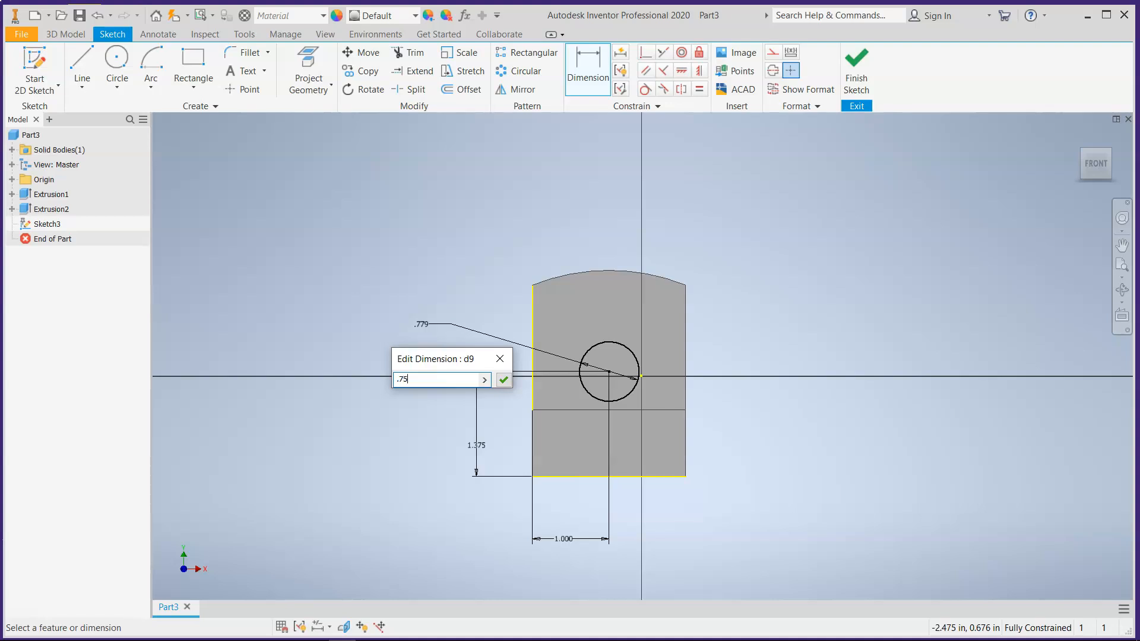
pyautogui.write('*2')
pyautogui.press('Return')
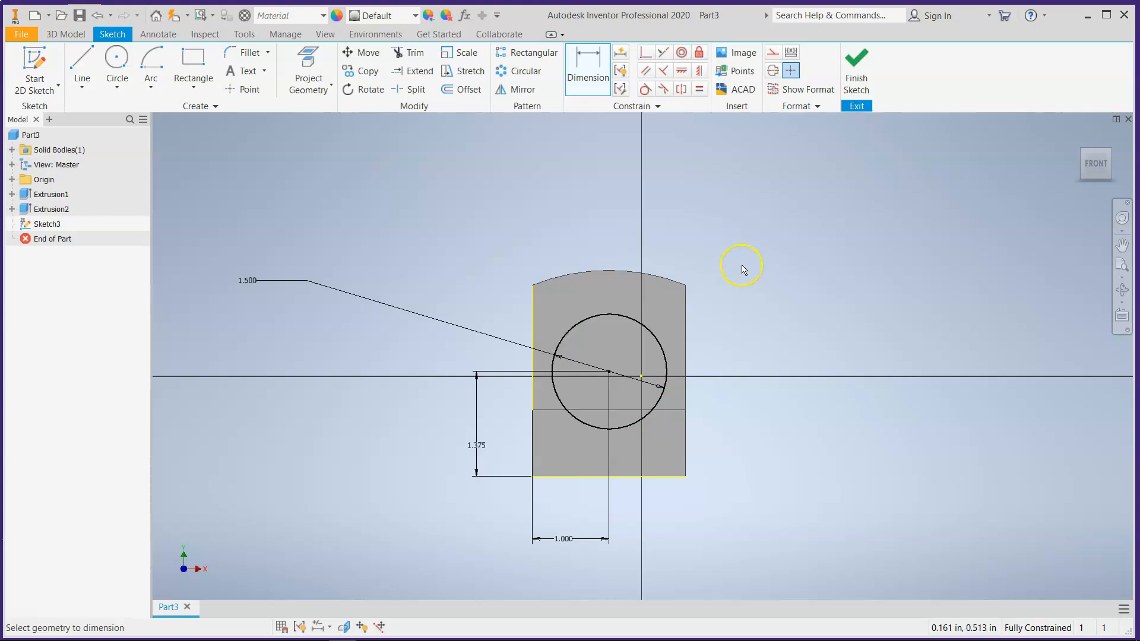
pyautogui.click(852, 76)
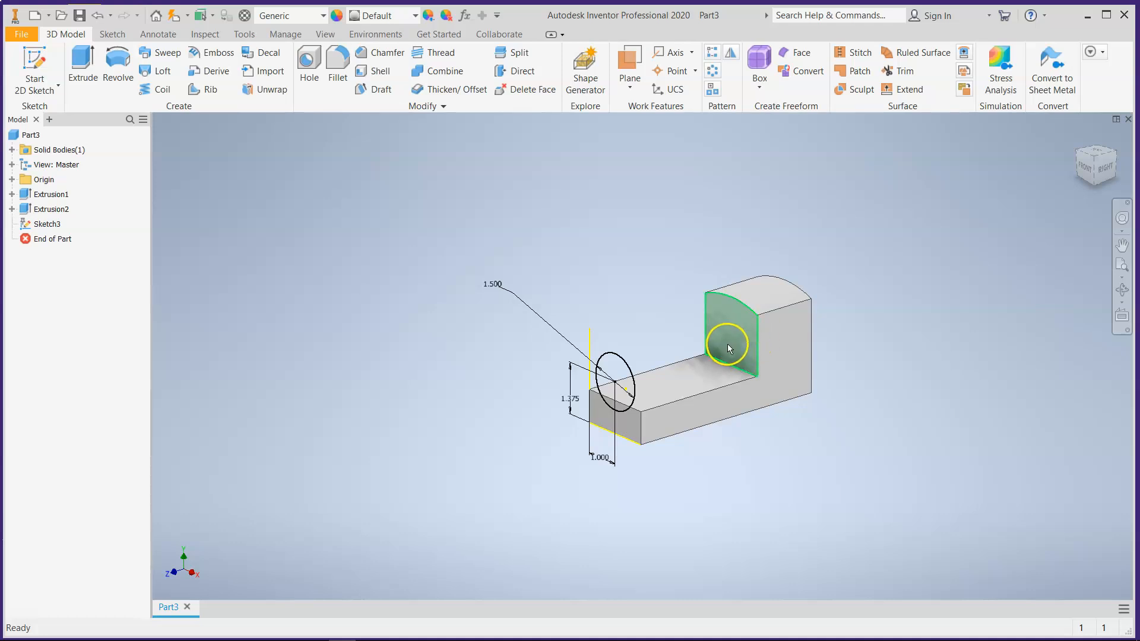
# Extrude the circle 5.5 in - 1.75 in back toward the cab, joined to the existing body
pyautogui.click(89, 66)
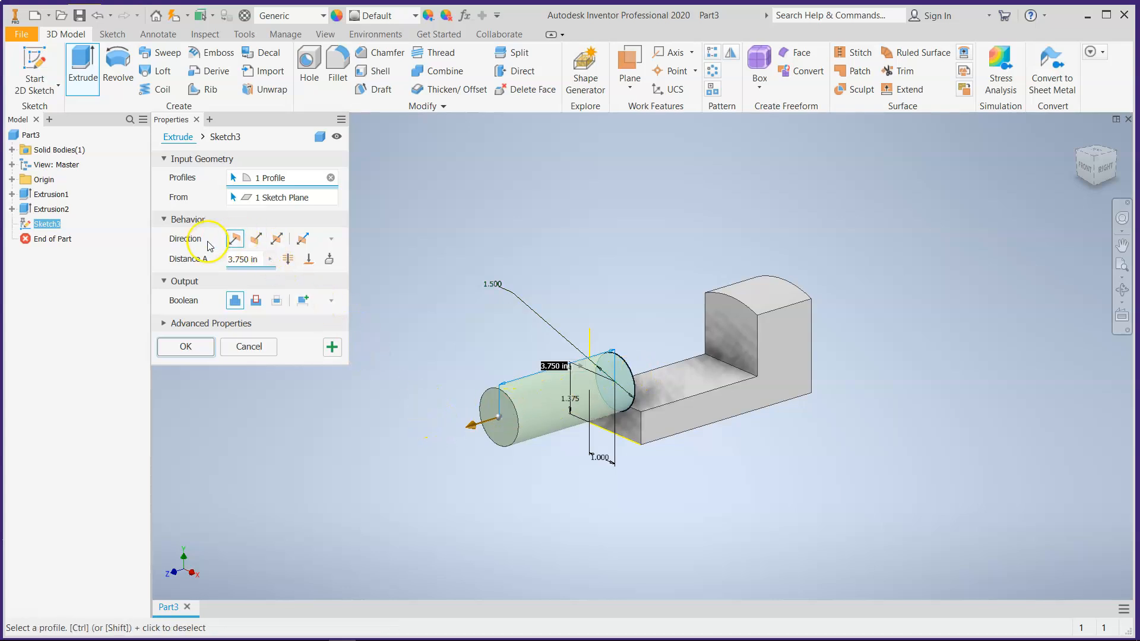
pyautogui.click(254, 240)
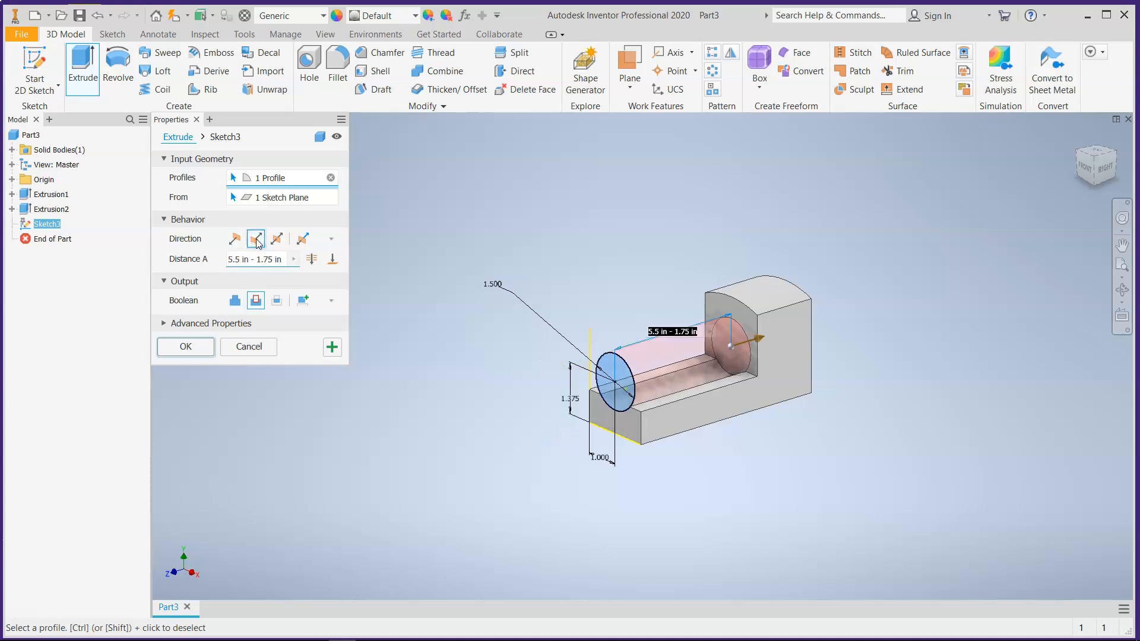
pyautogui.click(234, 239)
pyautogui.click(256, 240)
pyautogui.click(235, 239)
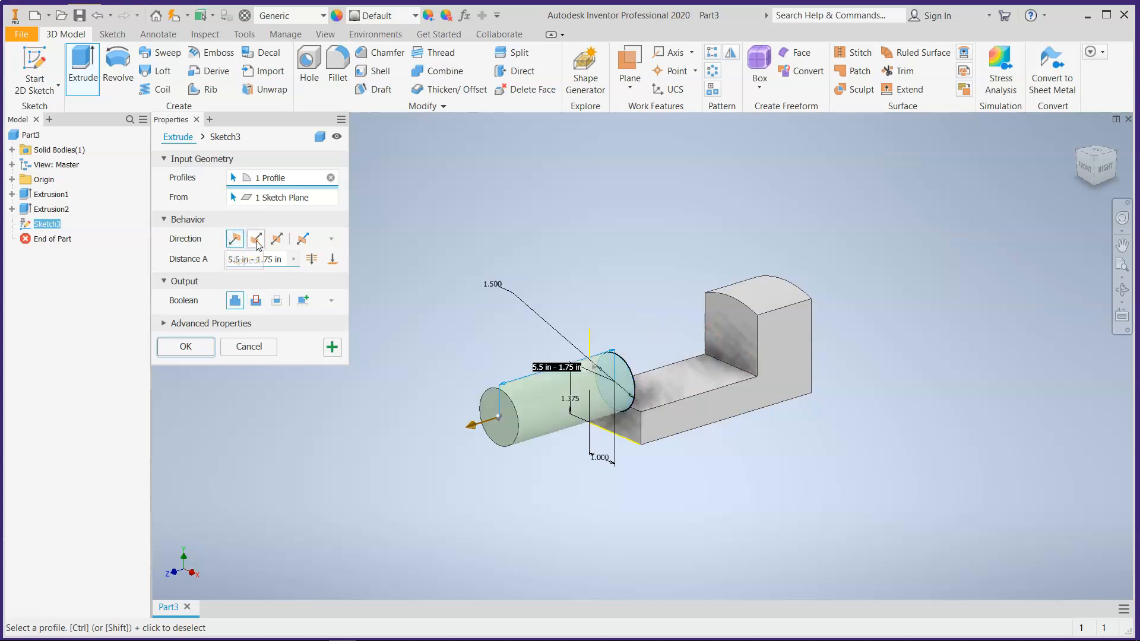
pyautogui.click(256, 240)
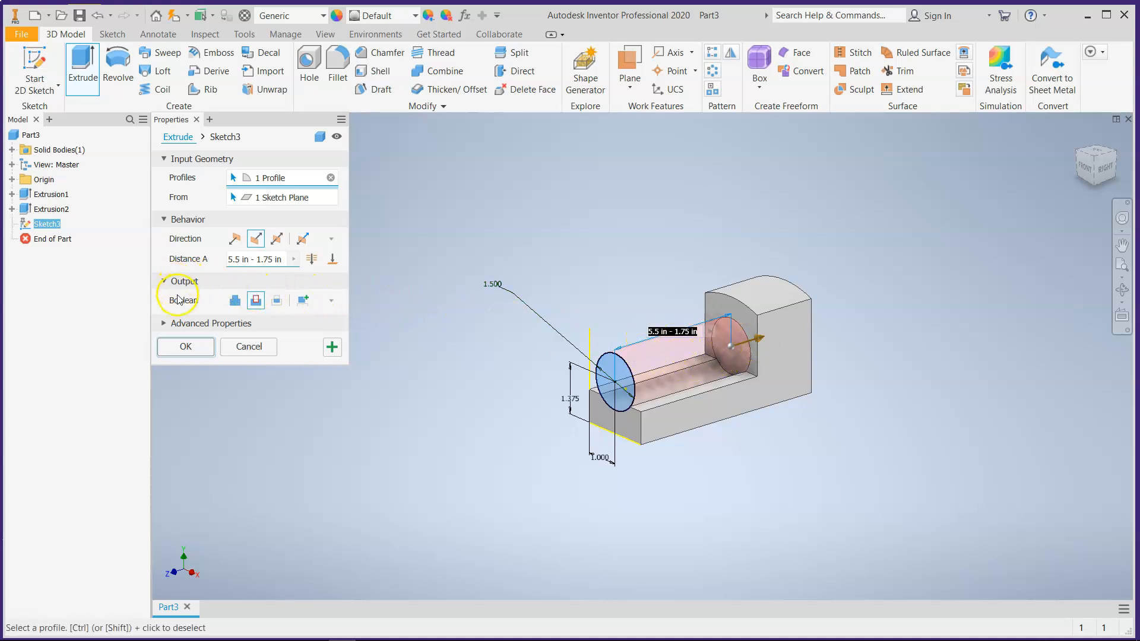
pyautogui.click(235, 301)
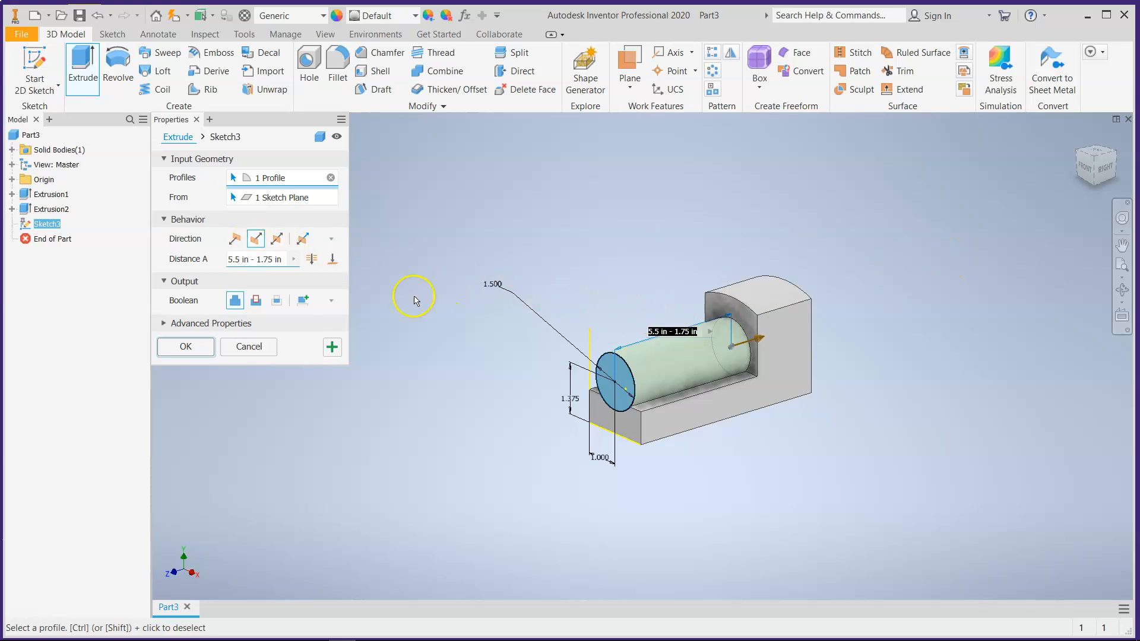
pyautogui.click(167, 346)
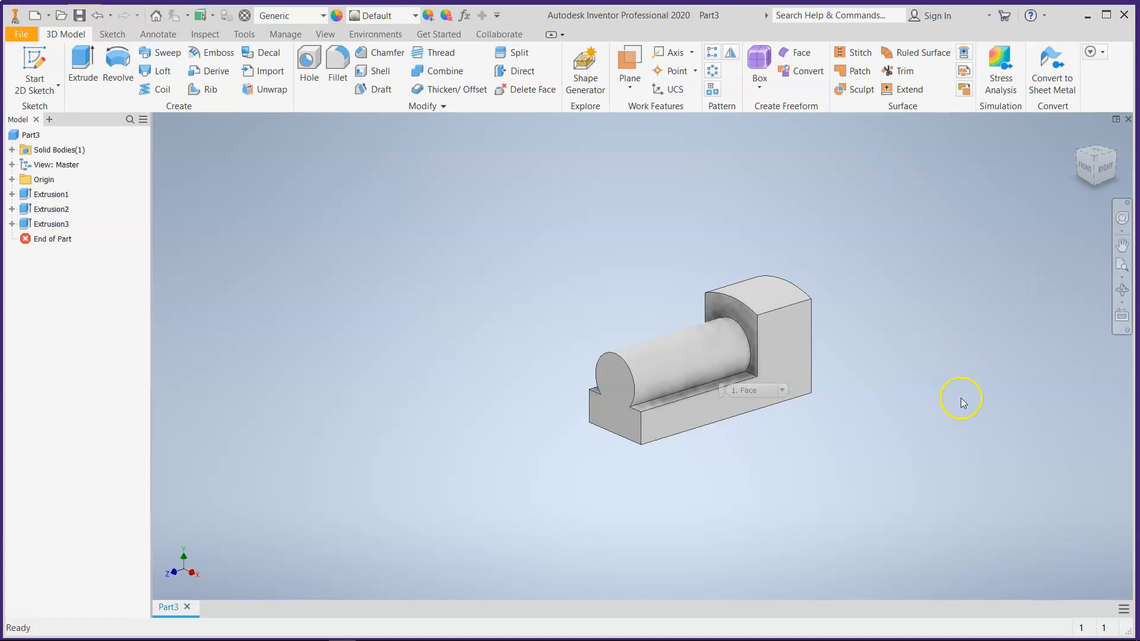
# Start a sketch on the part's right side face and draw a circle about 0.78 in in diameter on the upper cab
pyautogui.click(1107, 171)
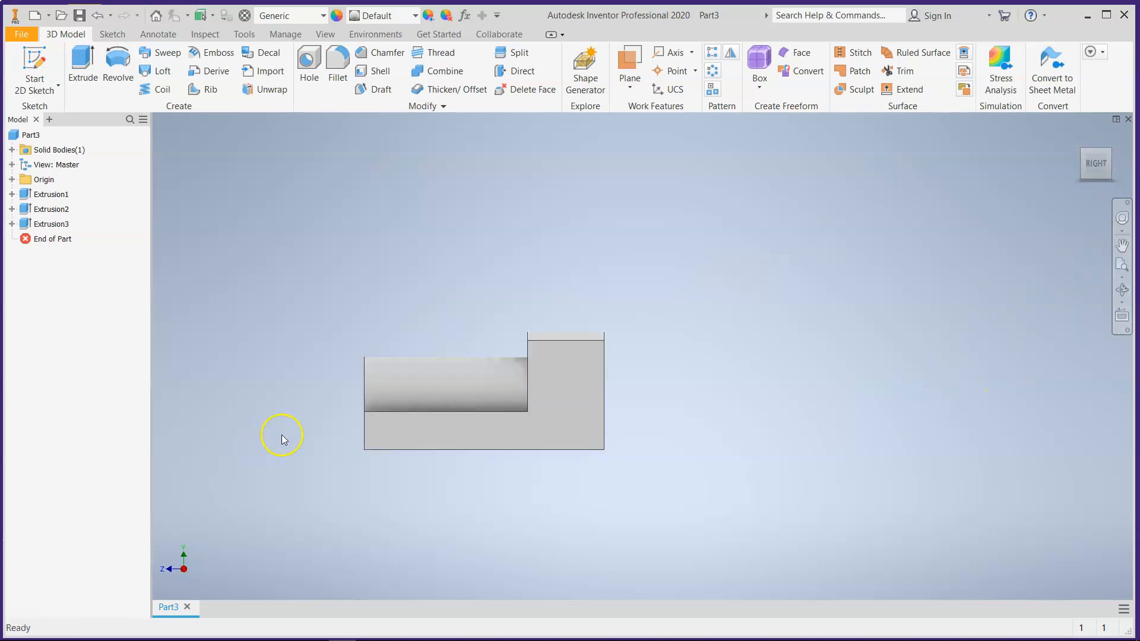
pyautogui.scroll(3, 414, 482)
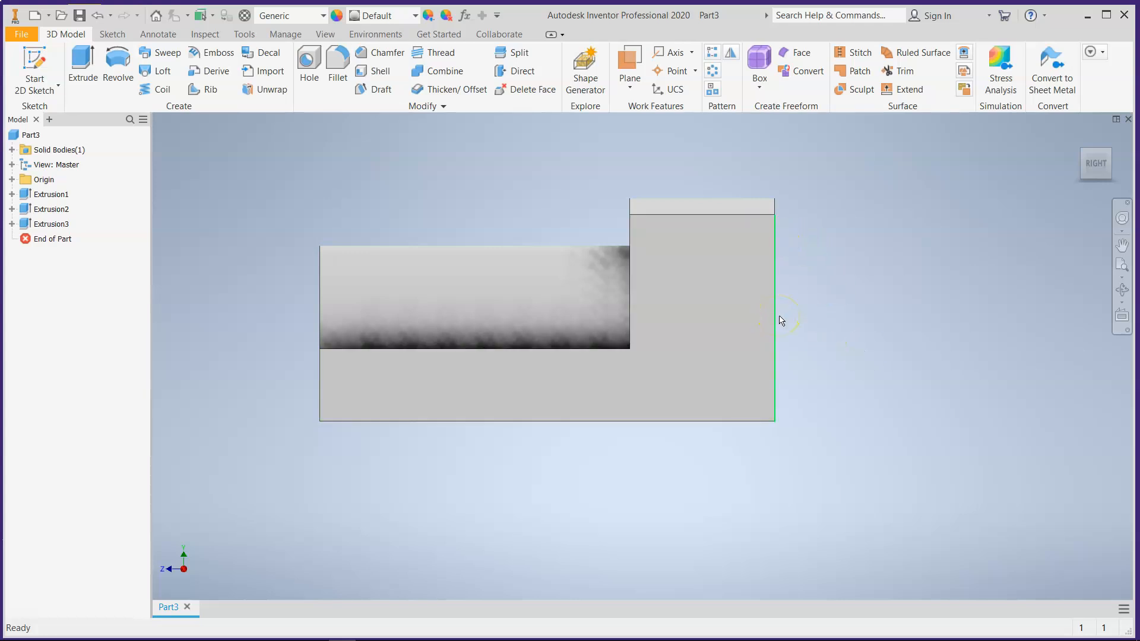
pyautogui.moveTo(781, 321)
pyautogui.click(903, 299)
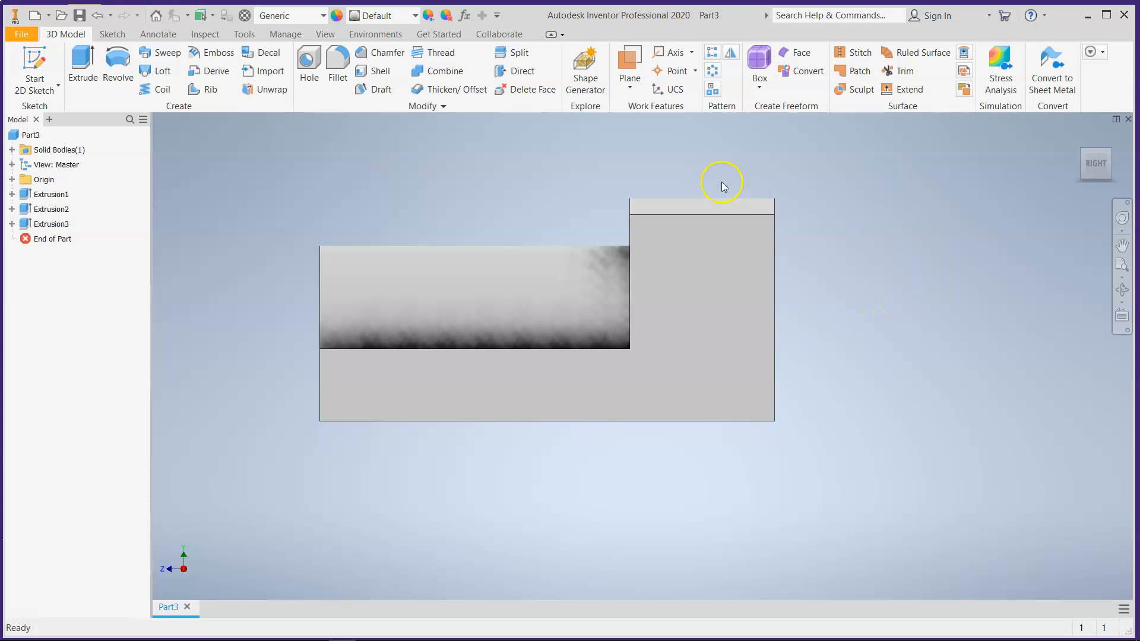
pyautogui.rightClick(735, 317)
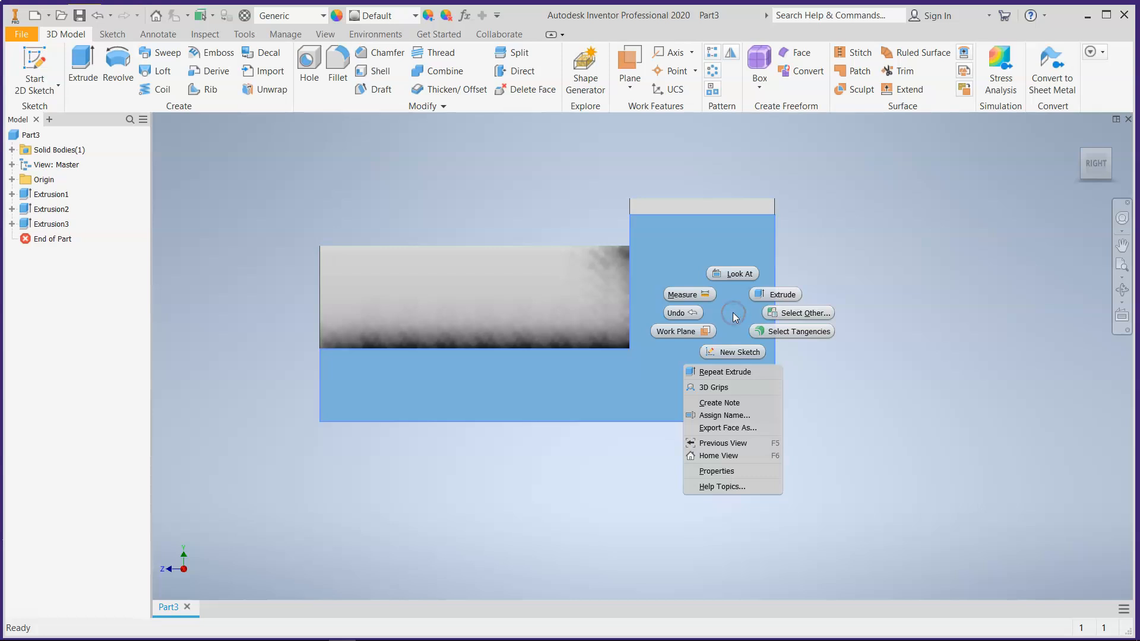
pyautogui.click(736, 351)
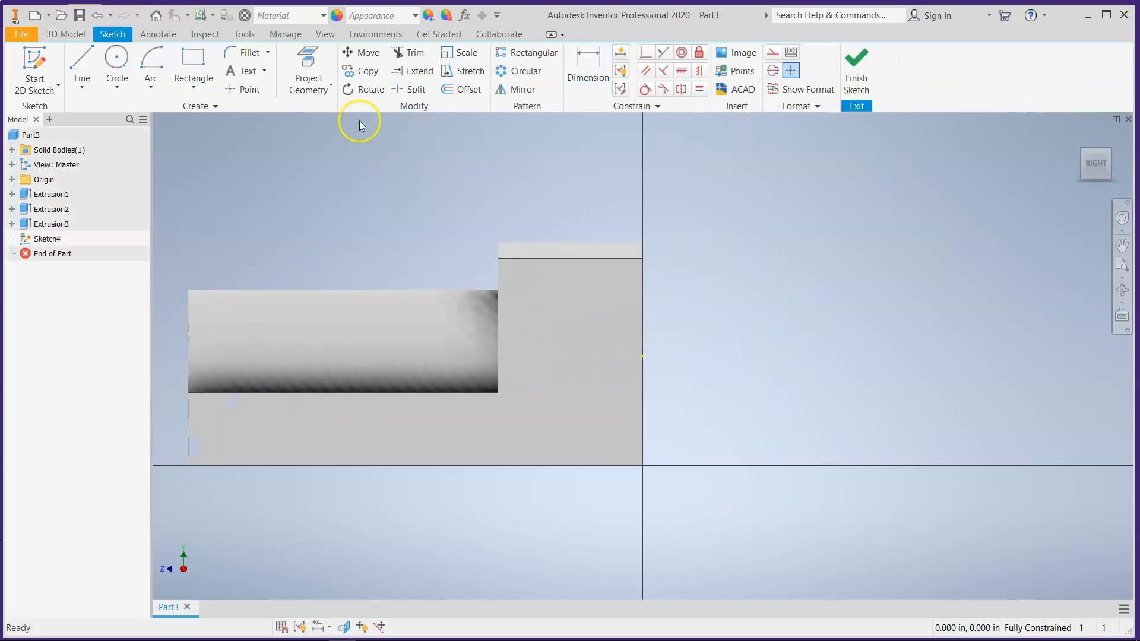
pyautogui.click(117, 59)
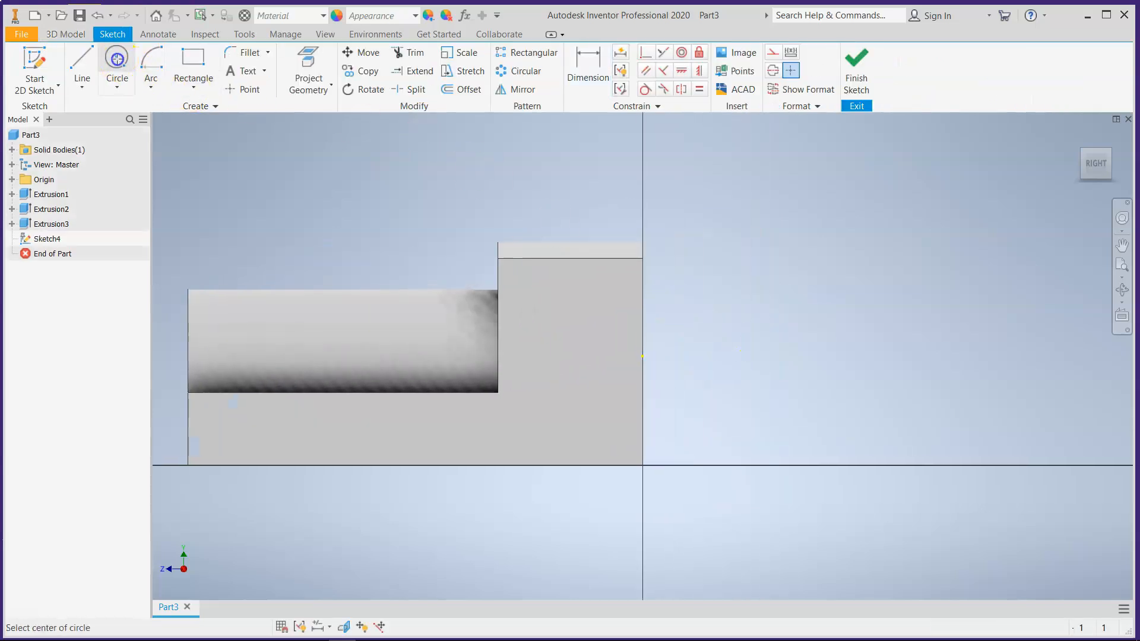
pyautogui.click(594, 319)
pyautogui.click(620, 297)
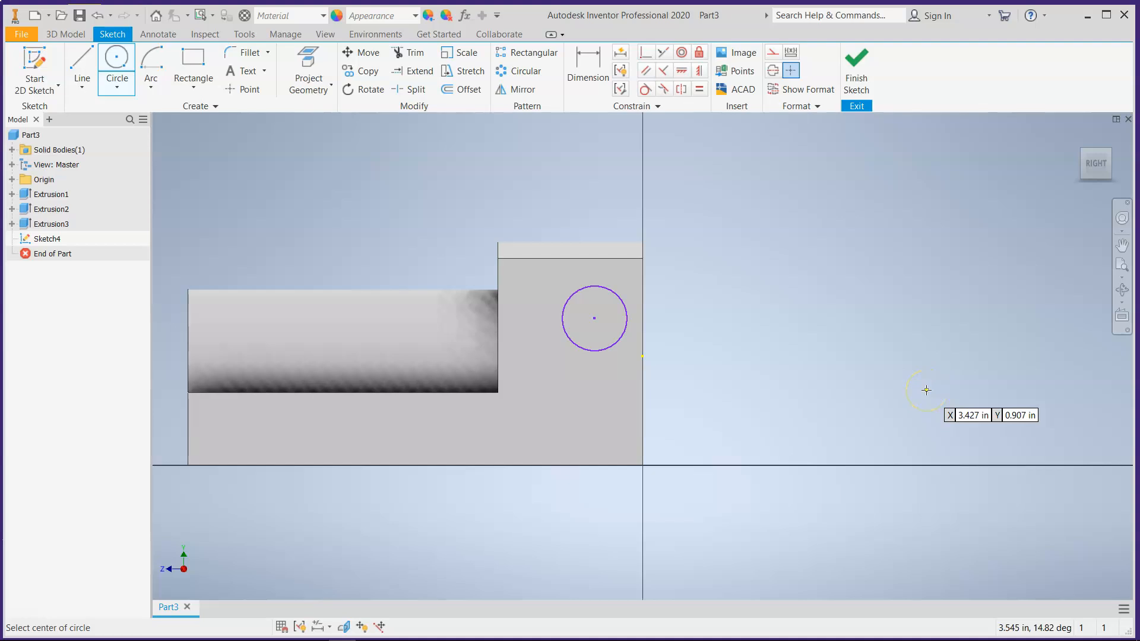
# Dimension the height of the cab circle's centre above the bottom edge and set it to 1.75 in
pyautogui.click(583, 78)
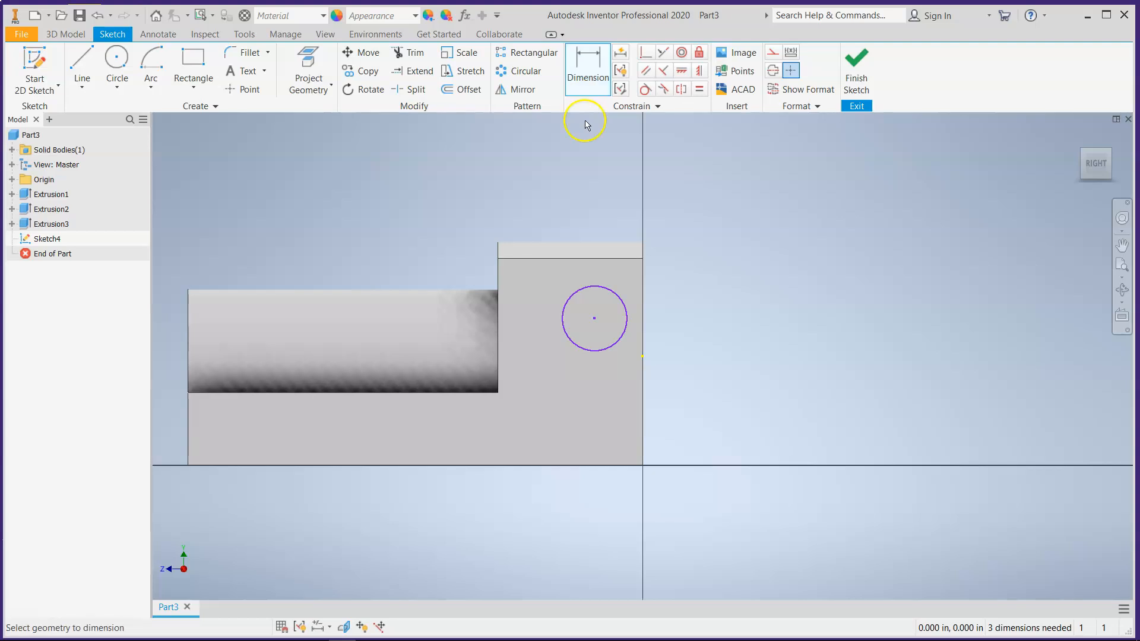
pyautogui.click(595, 318)
pyautogui.click(602, 465)
pyautogui.click(714, 422)
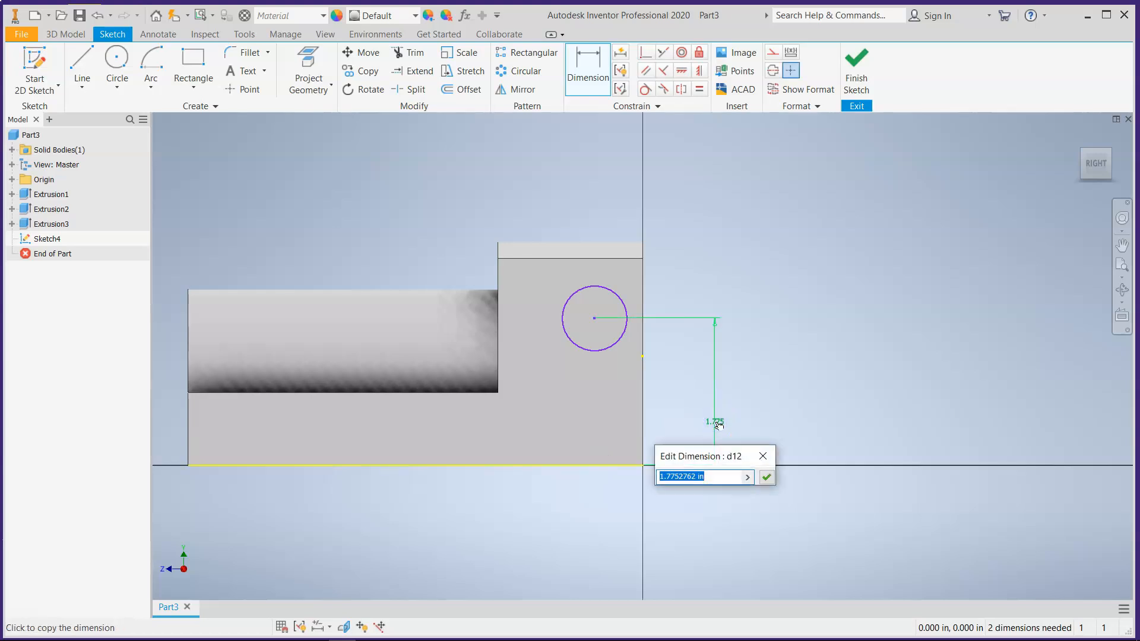
pyautogui.write('1.75')
pyautogui.press('Return')
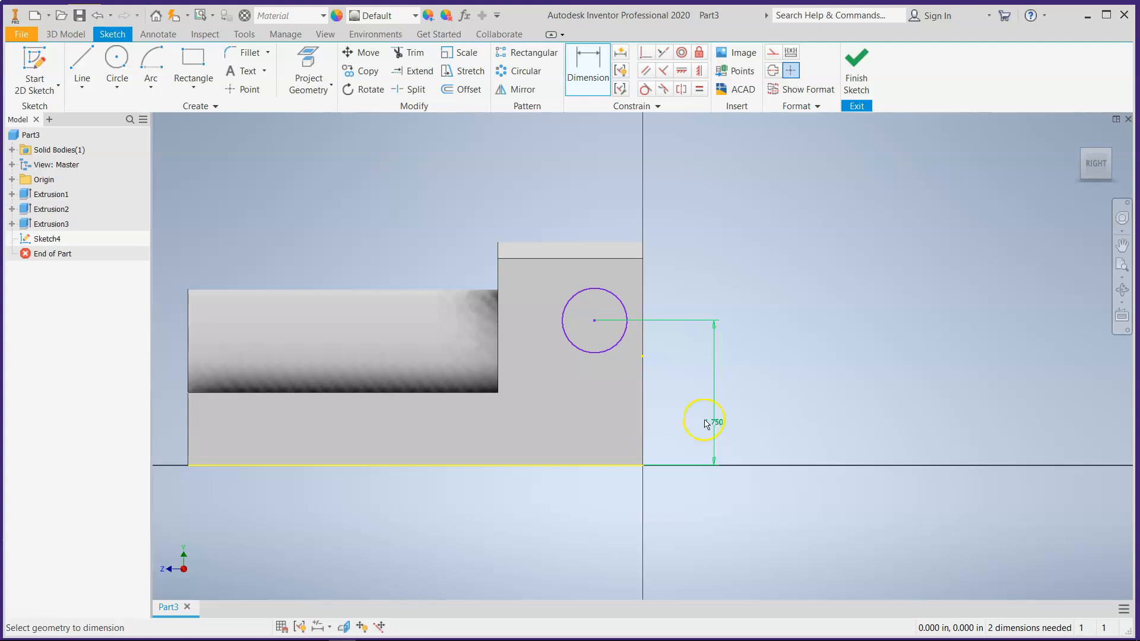
# Dimension the cab circle's centre from the cab's rear edge and set the distance to 0.25 in
pyautogui.click(594, 321)
pyautogui.click(643, 273)
pyautogui.click(624, 209)
pyautogui.write('.2')
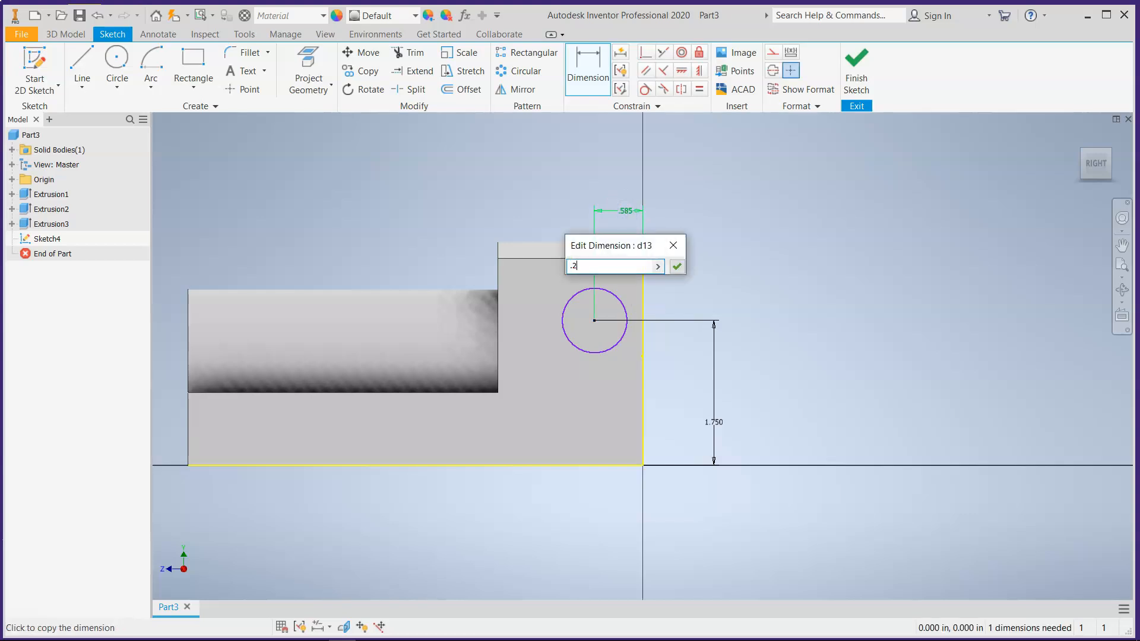
pyautogui.write('5')
pyautogui.press('Return')
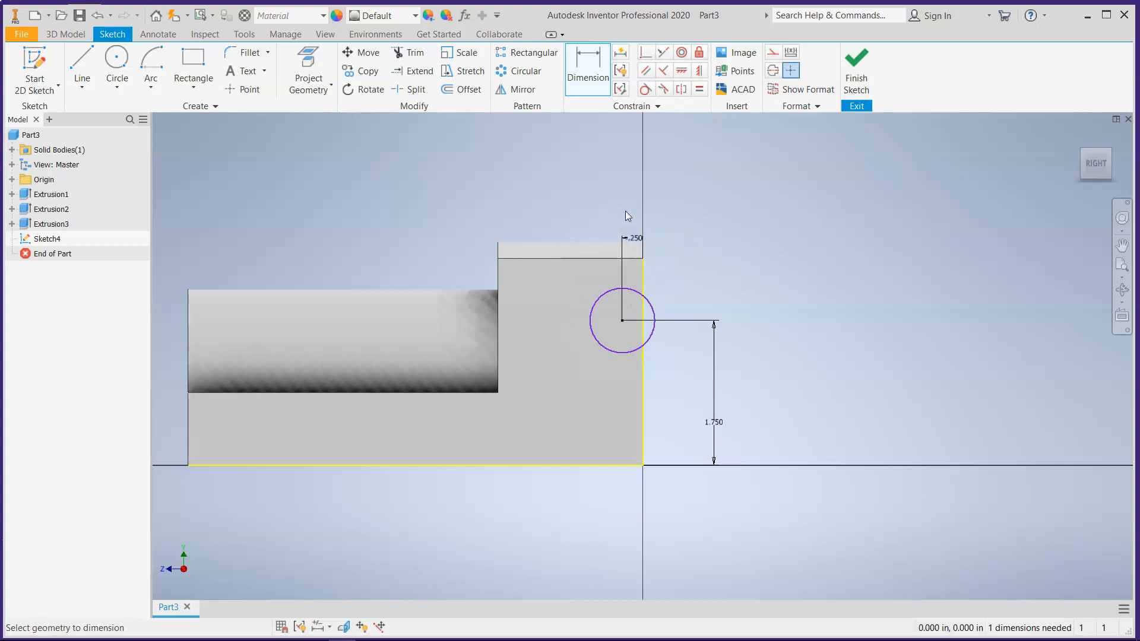
# Dimension the cab circle's diameter and set it to 1 in
pyautogui.click(655, 324)
pyautogui.click(649, 297)
pyautogui.click(735, 261)
pyautogui.write('1')
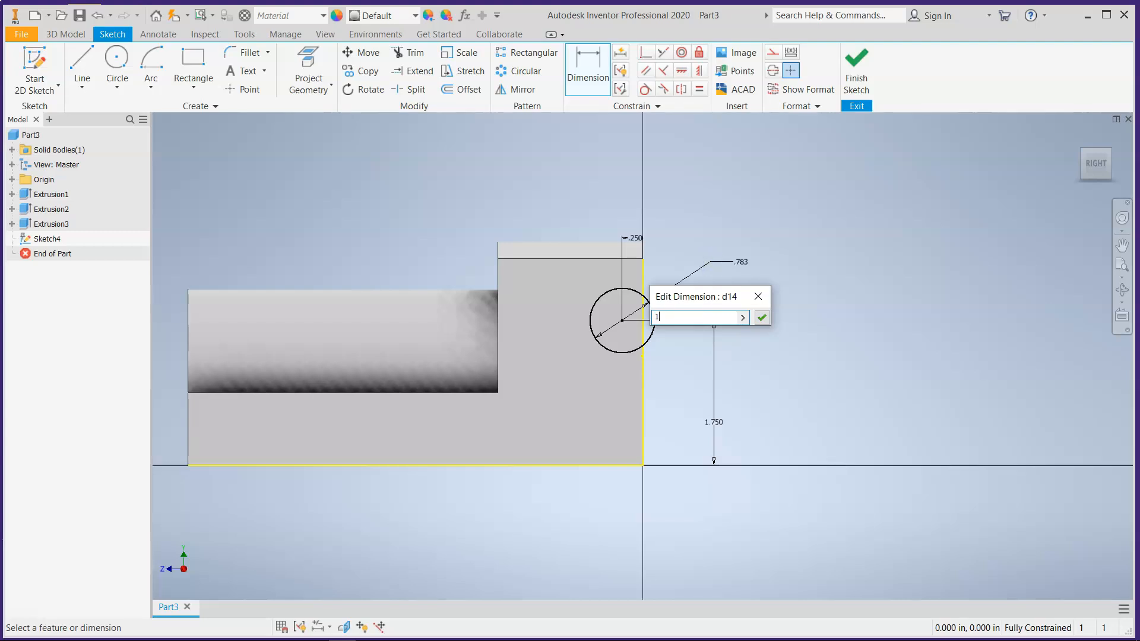
pyautogui.press('Return')
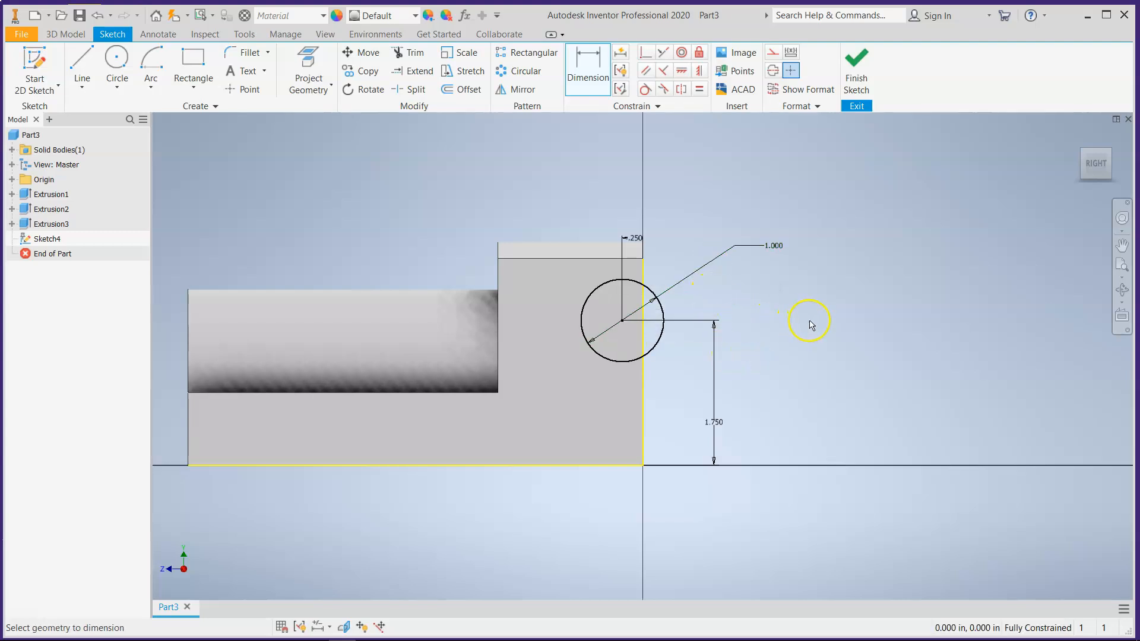
# Draw two 0.25 in horizontal lines from the cab circle's top and bottom points to the cab's rear edge
pyautogui.scroll(-3, 648, 339)
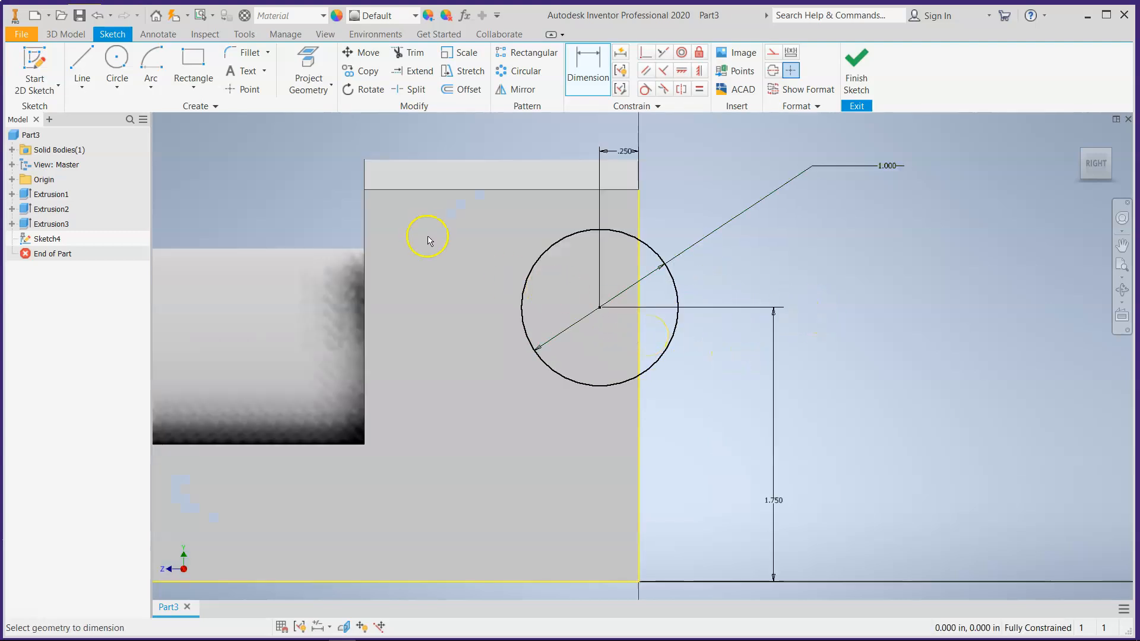
pyautogui.scroll(-2, 573, 276)
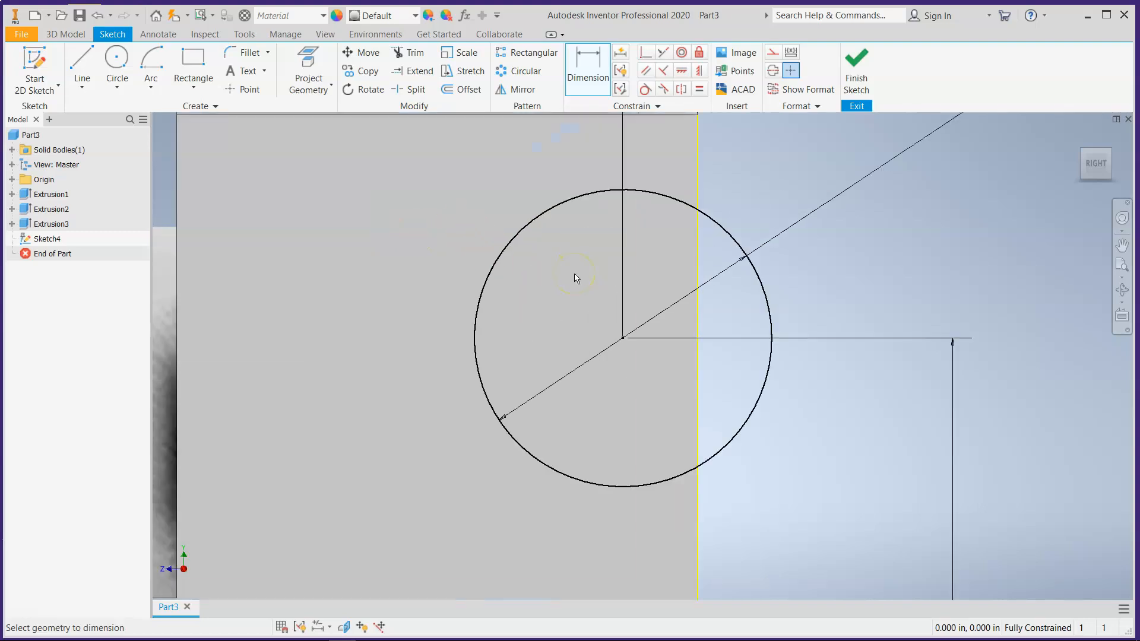
pyautogui.click(93, 63)
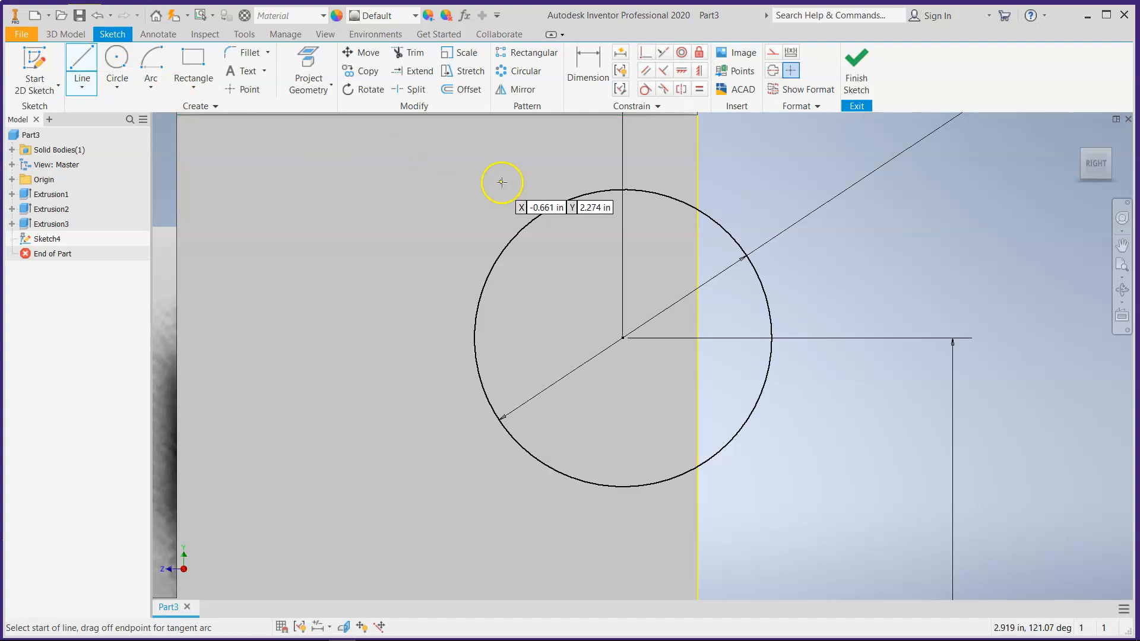
pyautogui.click(623, 189)
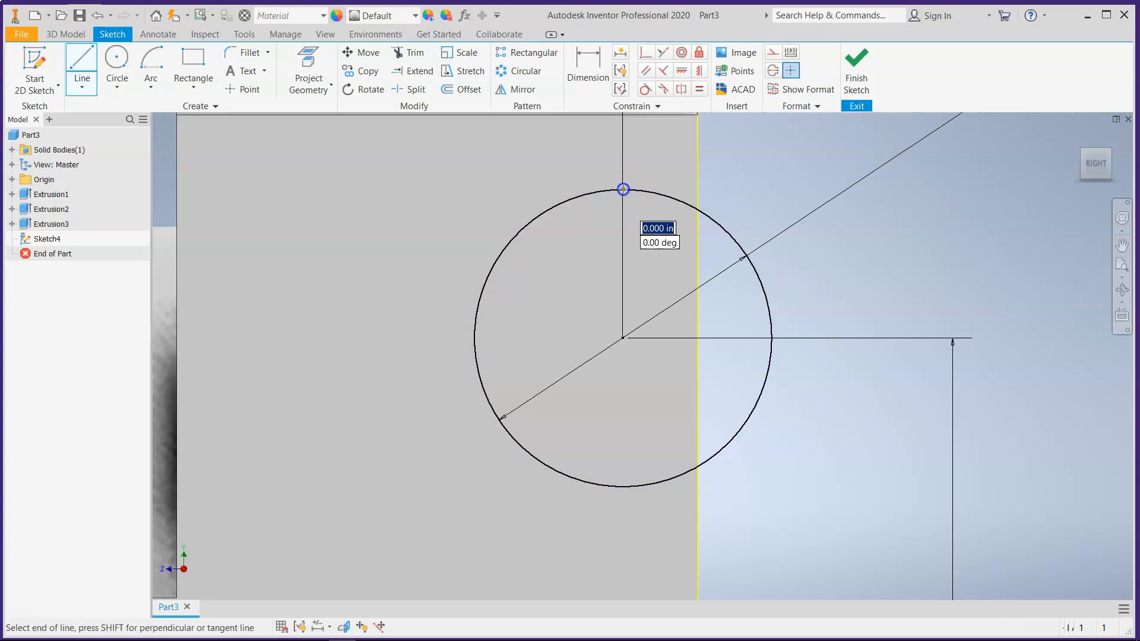
pyautogui.doubleClick(698, 188)
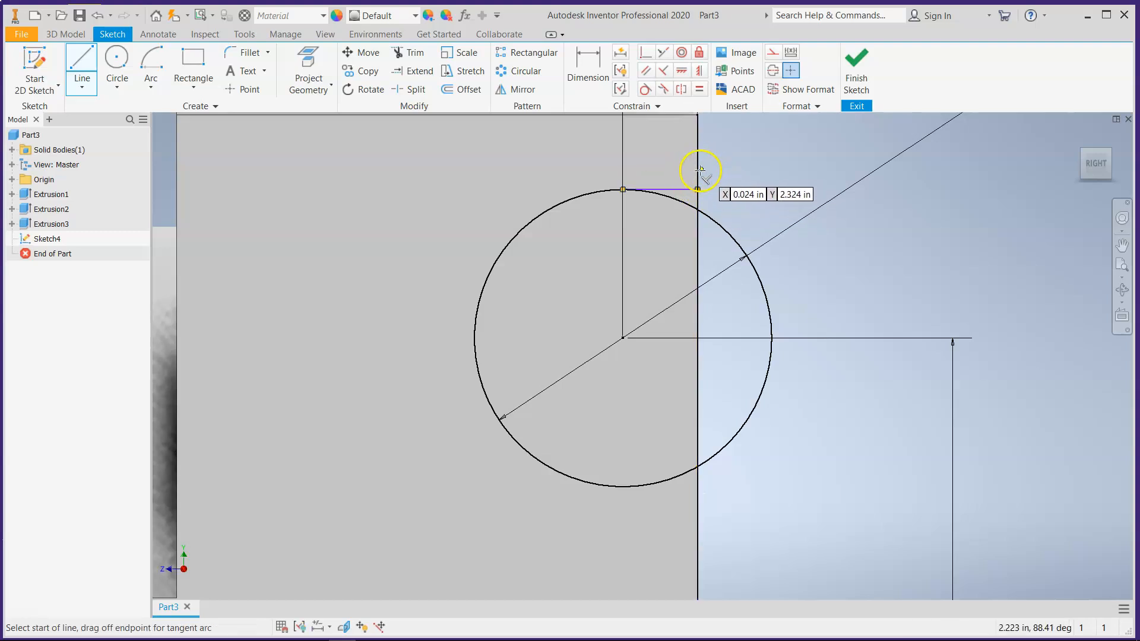
pyautogui.click(623, 487)
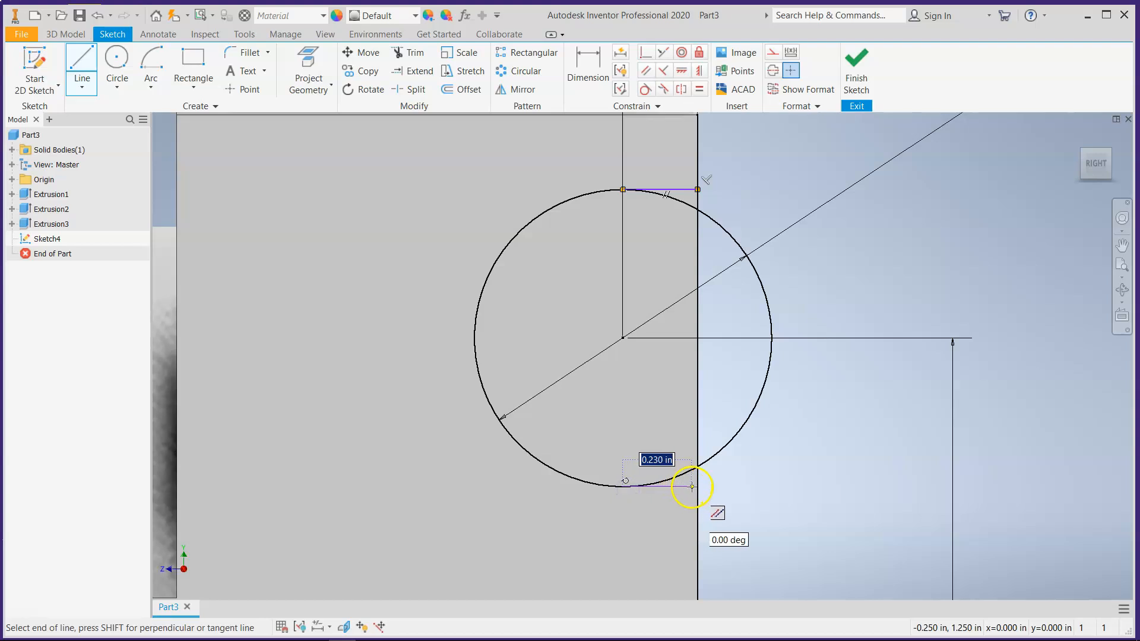
pyautogui.doubleClick(699, 486)
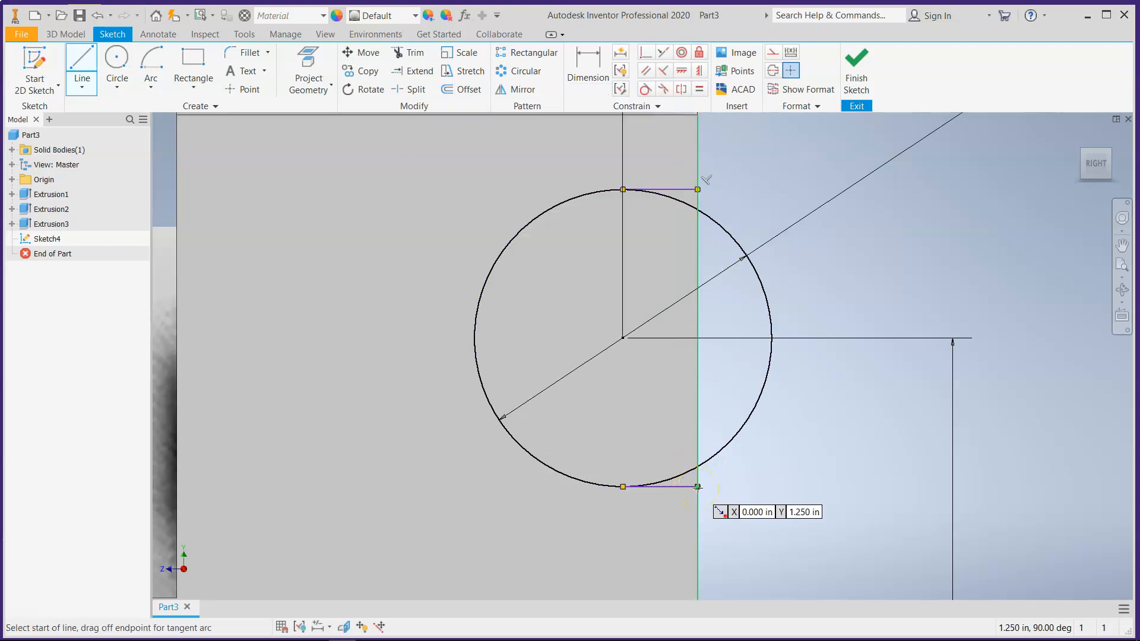
# Apply a horizontal constraint to the two short lines at the circle's top and bottom
pyautogui.click(683, 72)
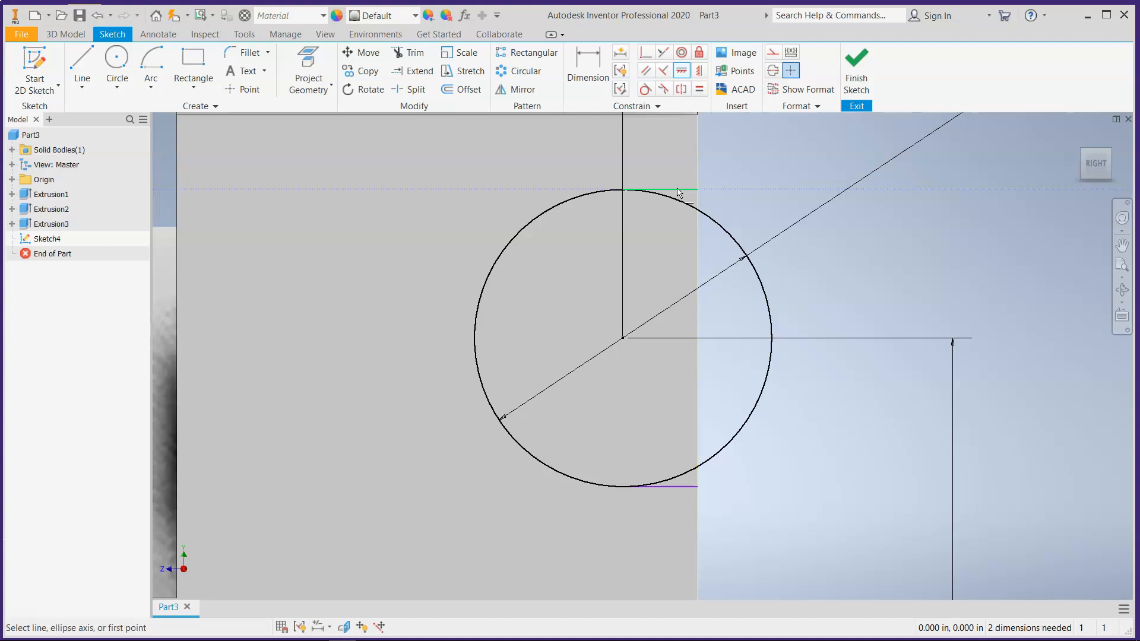
pyautogui.click(678, 190)
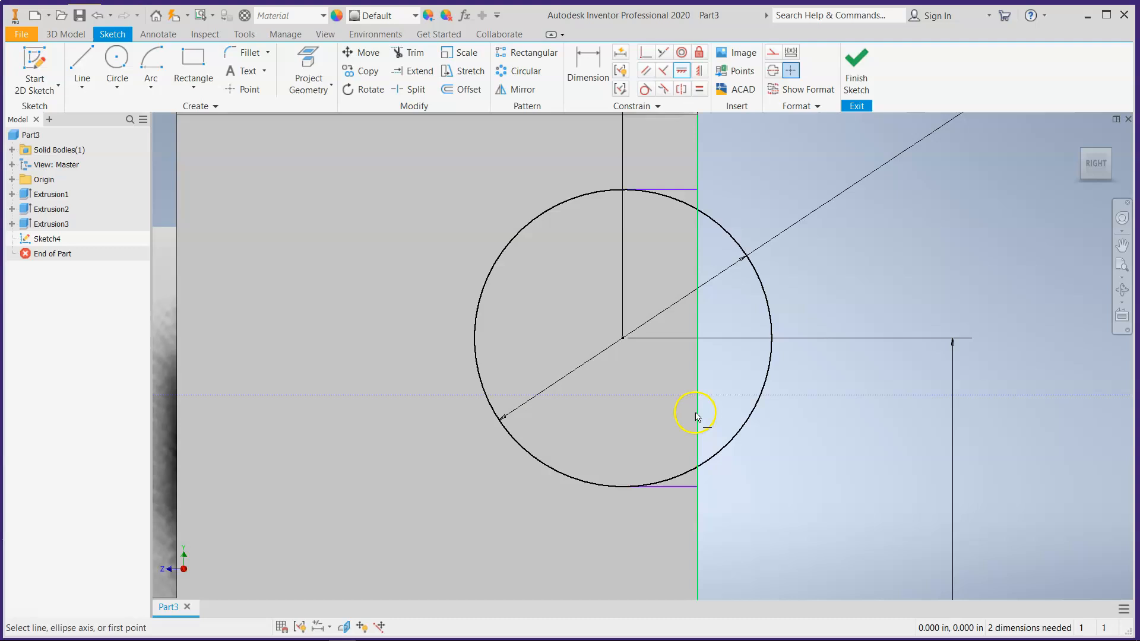
pyautogui.click(669, 488)
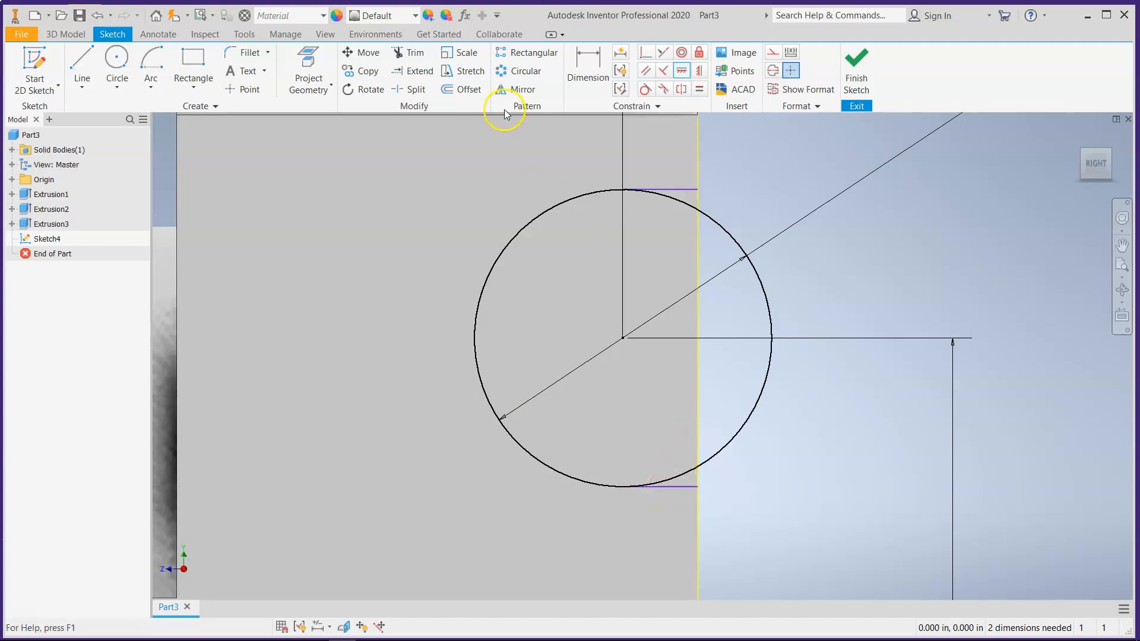
# Project the cab's rear vertical edge into the sketch
pyautogui.click(300, 56)
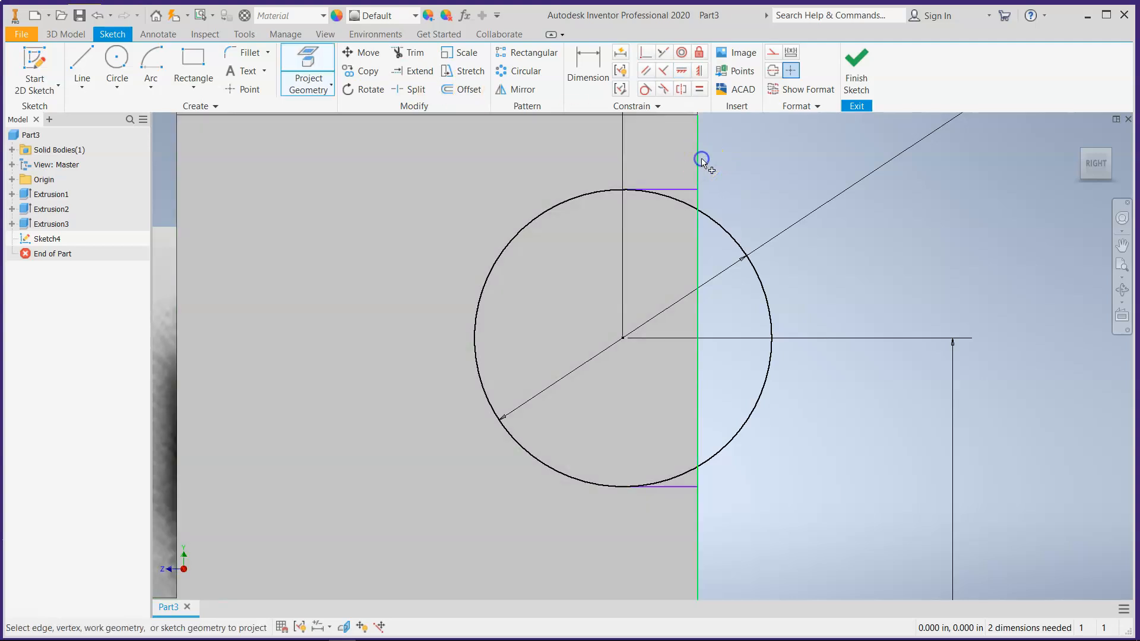
pyautogui.click(699, 172)
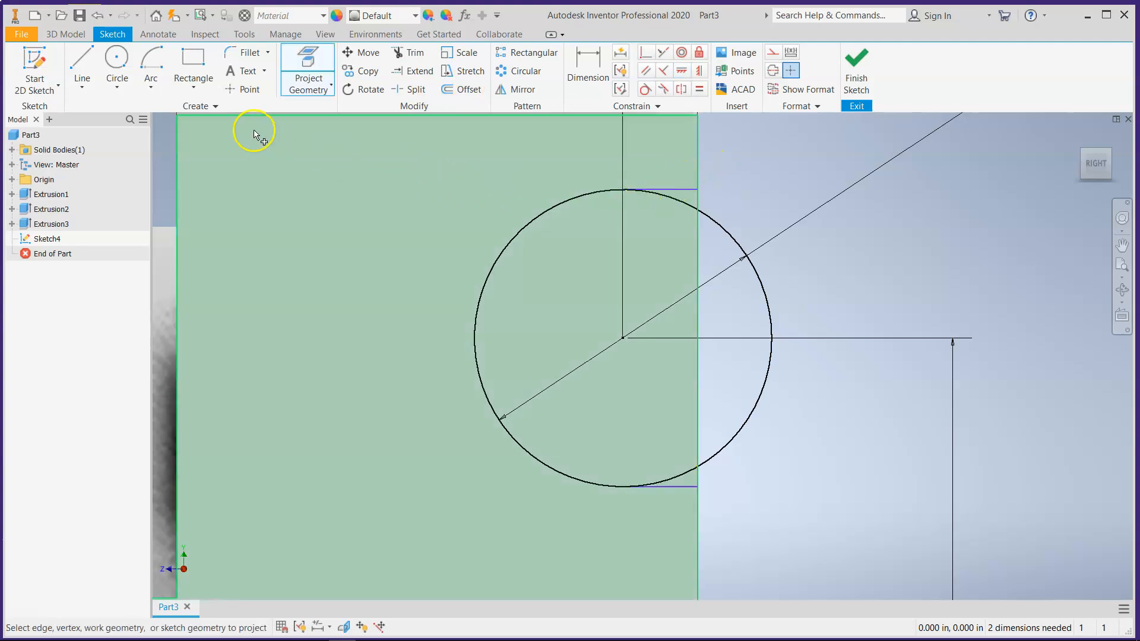
pyautogui.click(301, 59)
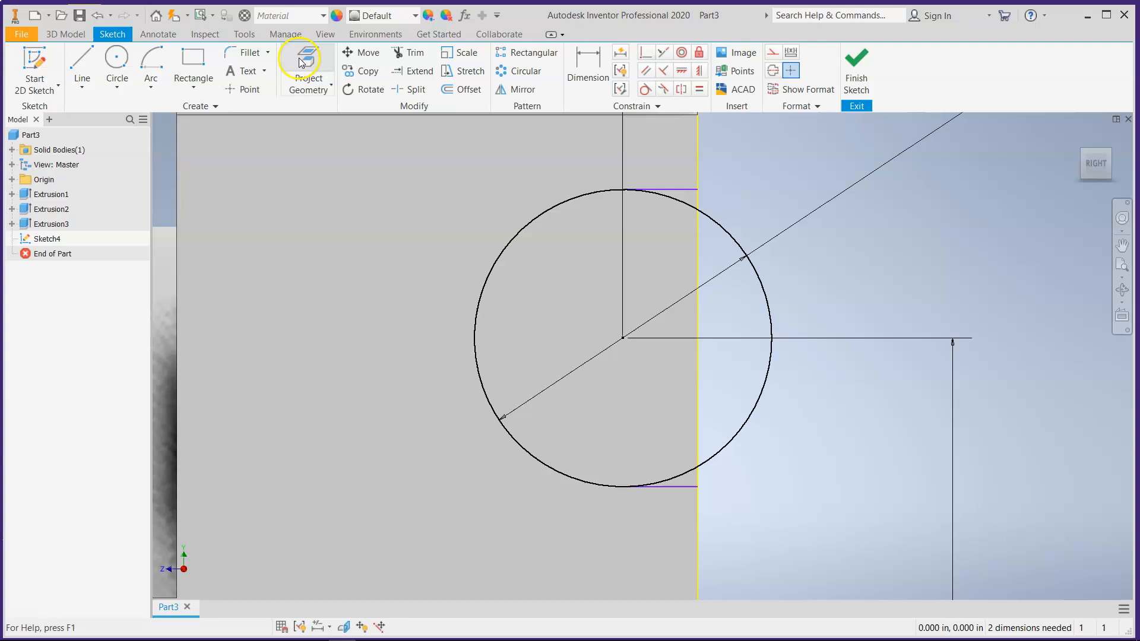
# Trim the circle's rear arcs between the two lines to leave a U-shaped profile, and finish the sketch
pyautogui.click(415, 53)
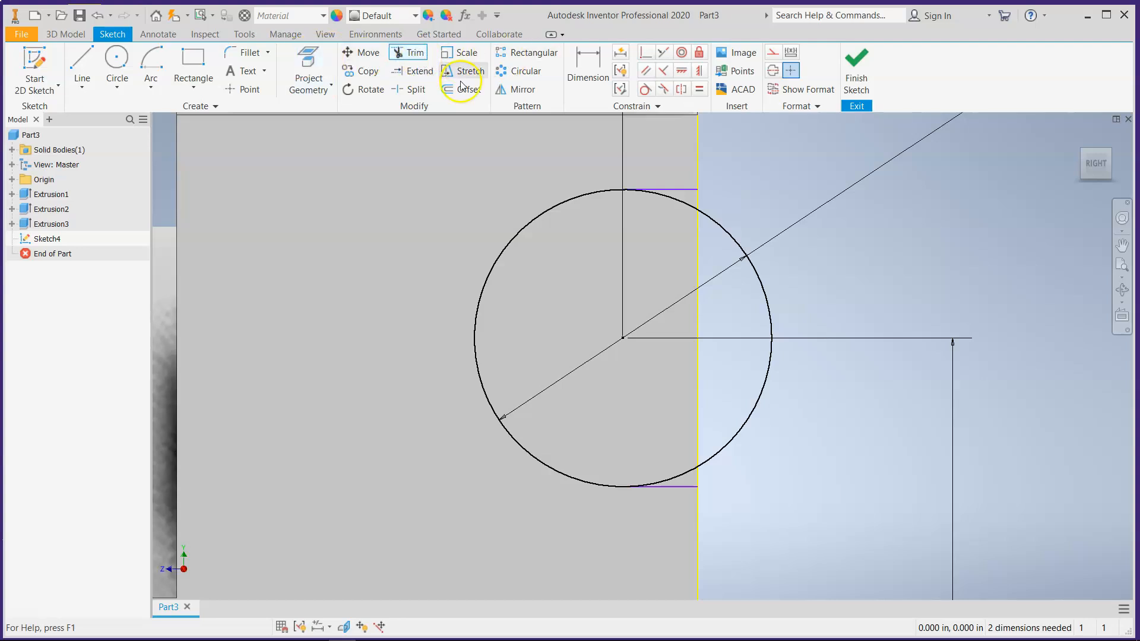
pyautogui.click(674, 200)
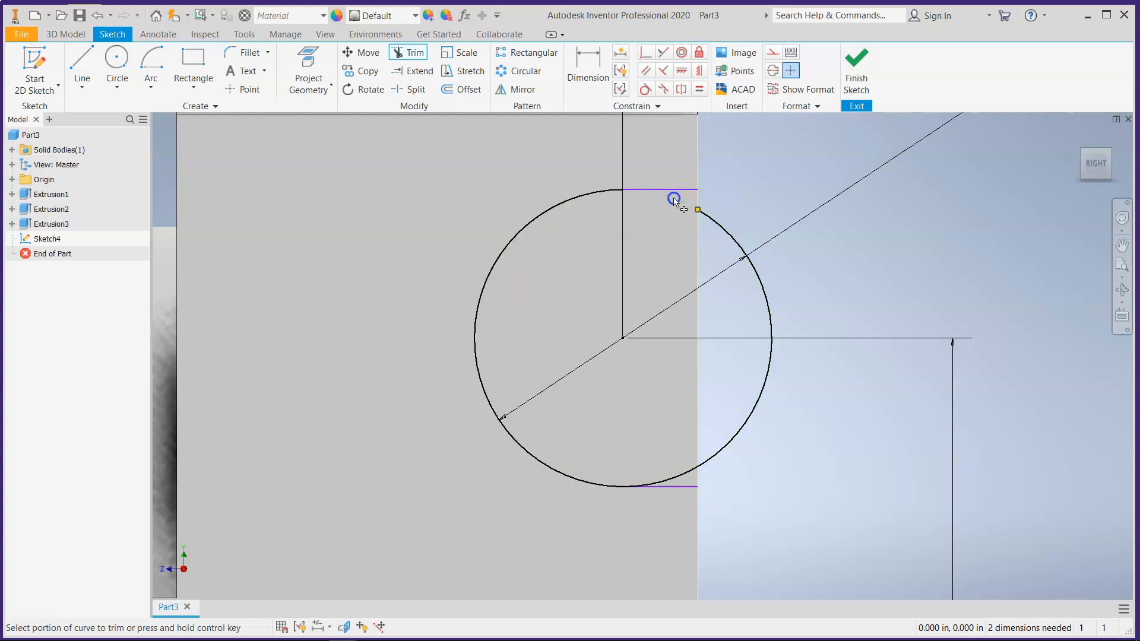
pyautogui.click(715, 221)
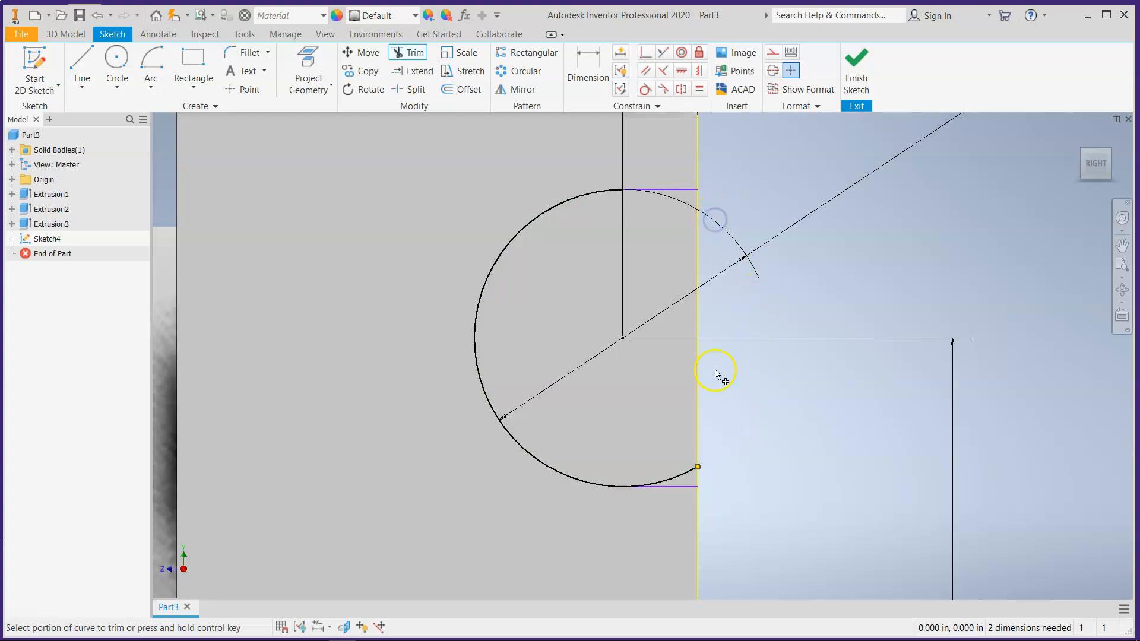
pyautogui.click(678, 473)
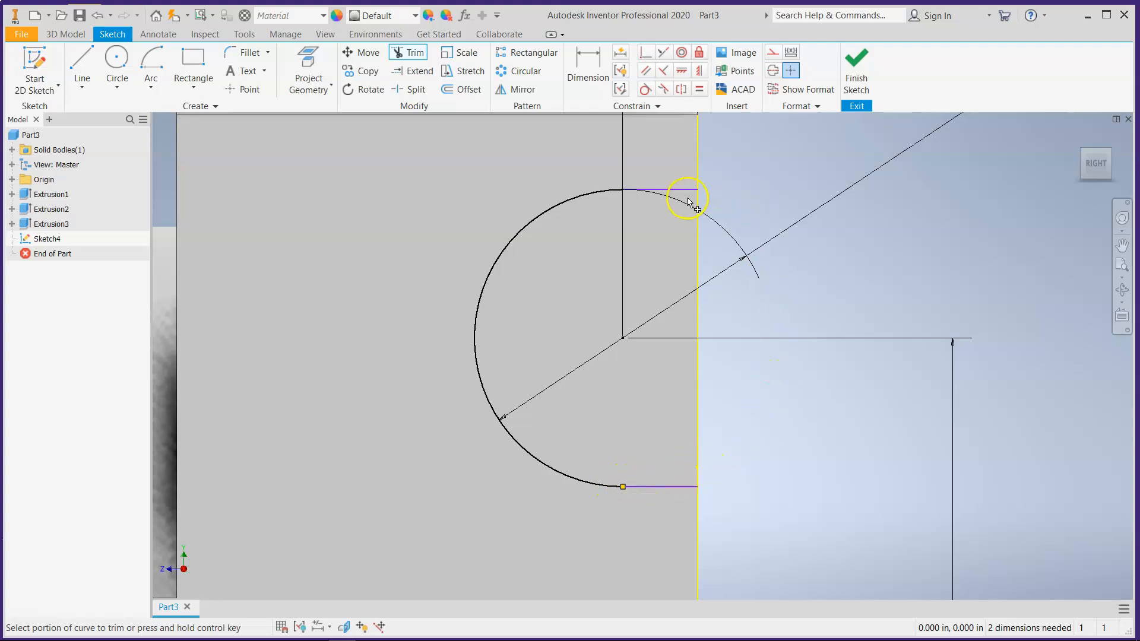
pyautogui.scroll(-3, 689, 201)
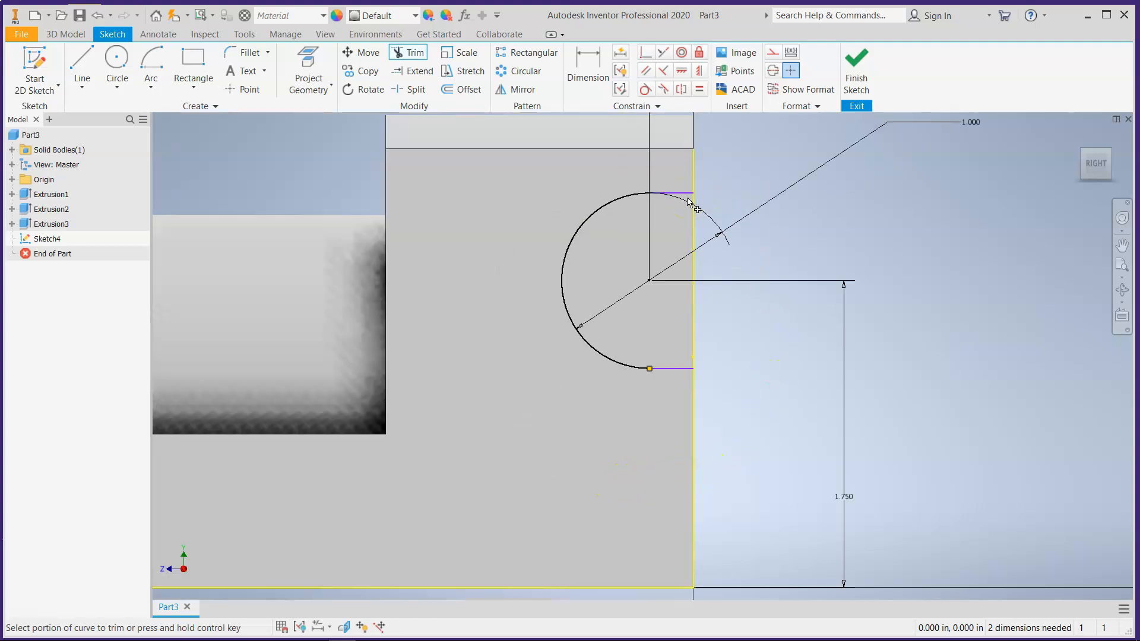
pyautogui.scroll(-3, 699, 409)
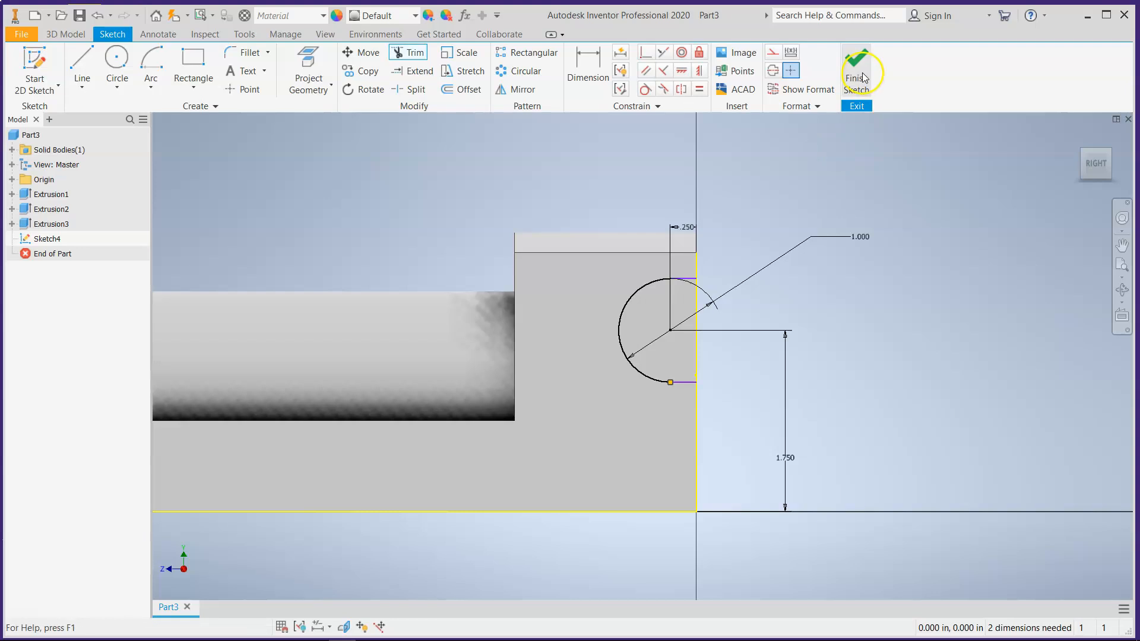
pyautogui.click(870, 67)
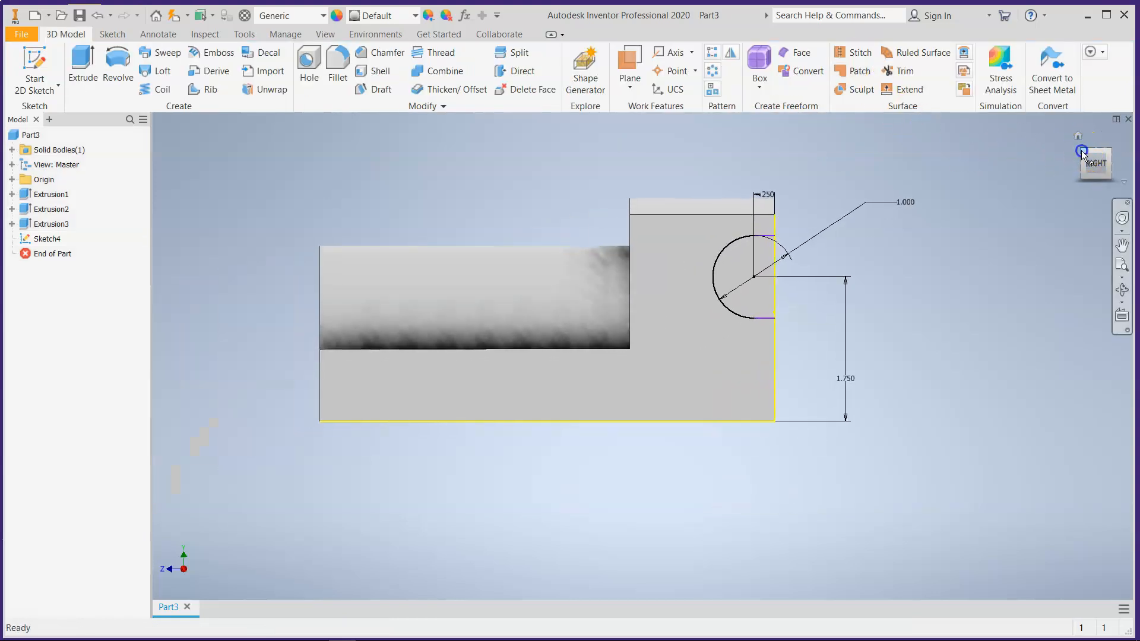
# Extrude the U-shaped profile as a cut into the cab, across its width, with a distance of 5.5 in - 1.75 in
pyautogui.click(1080, 177)
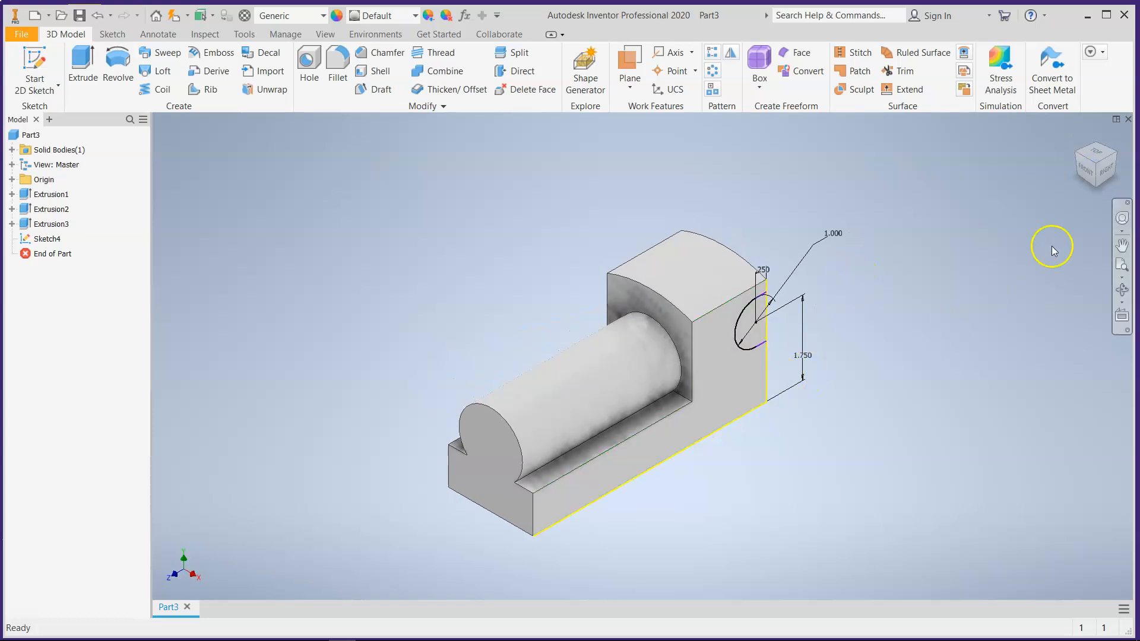
pyautogui.click(1120, 170)
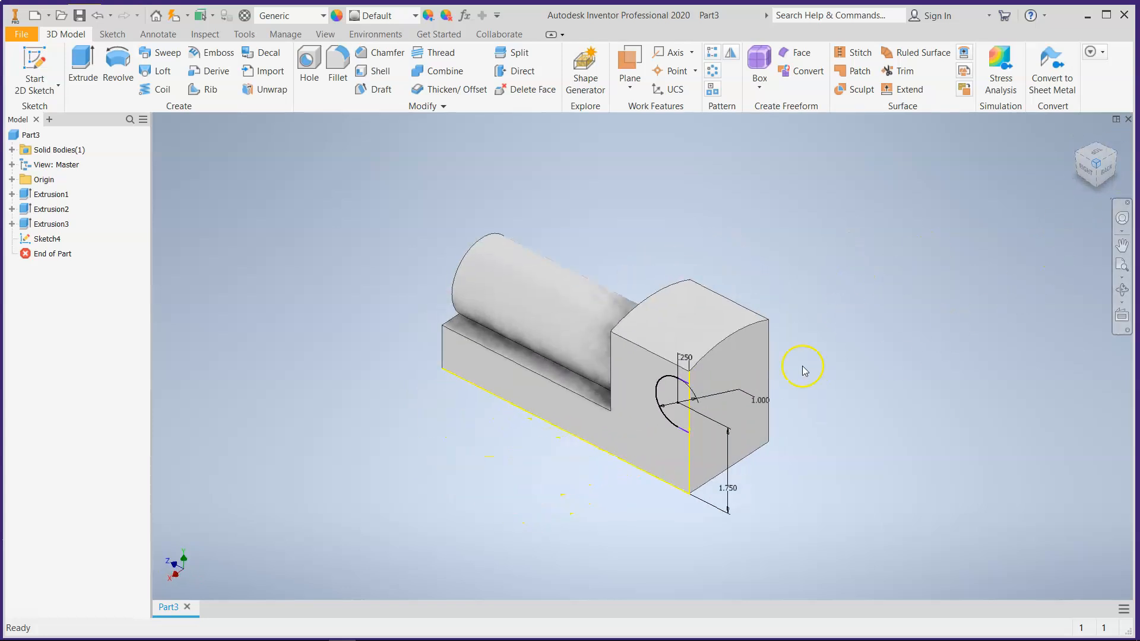
pyautogui.scroll(3, 794, 512)
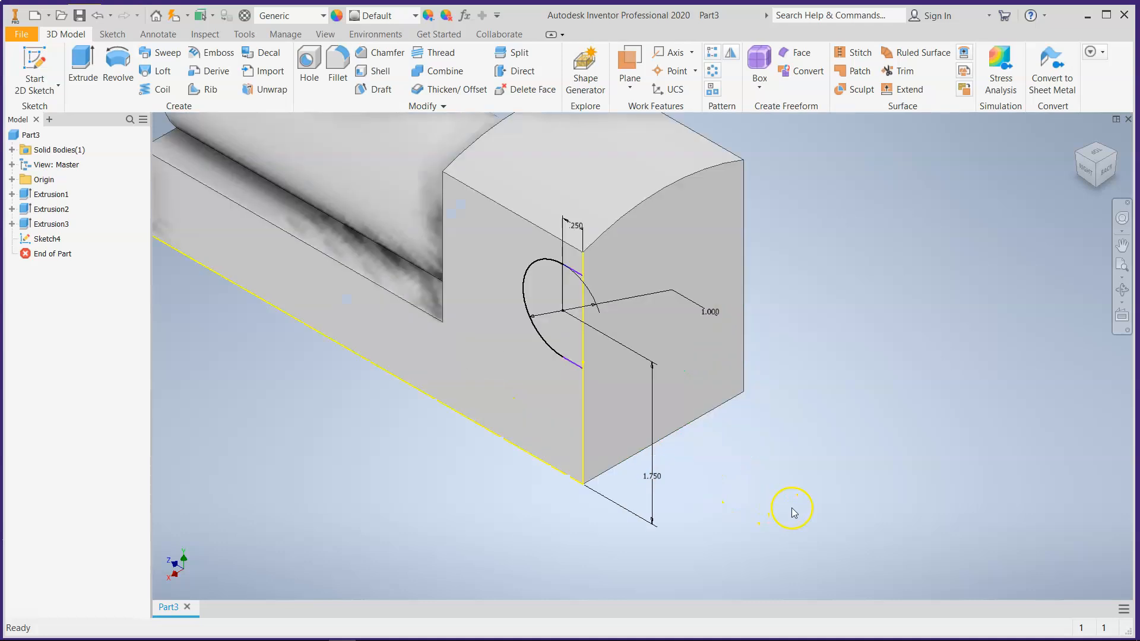
pyautogui.click(95, 75)
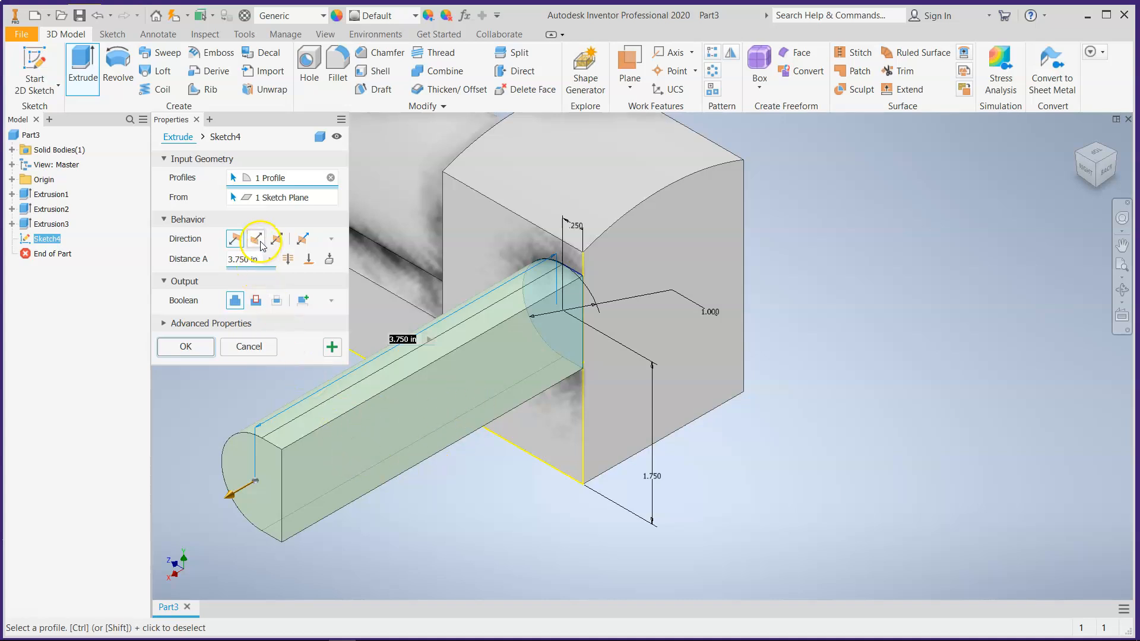
pyautogui.click(256, 300)
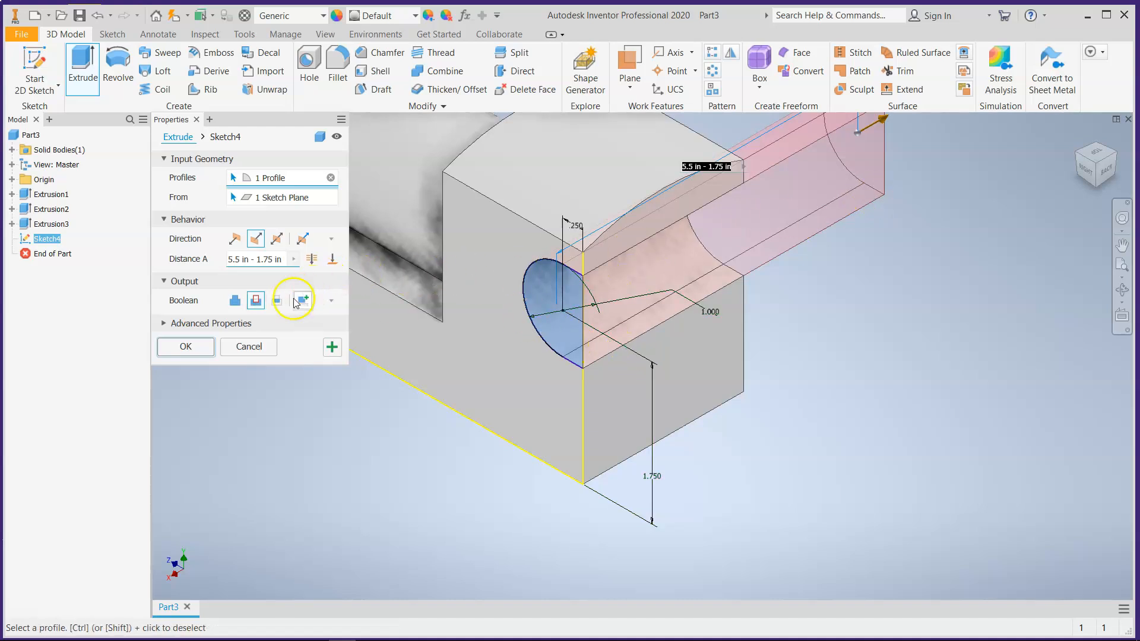
pyautogui.click(199, 351)
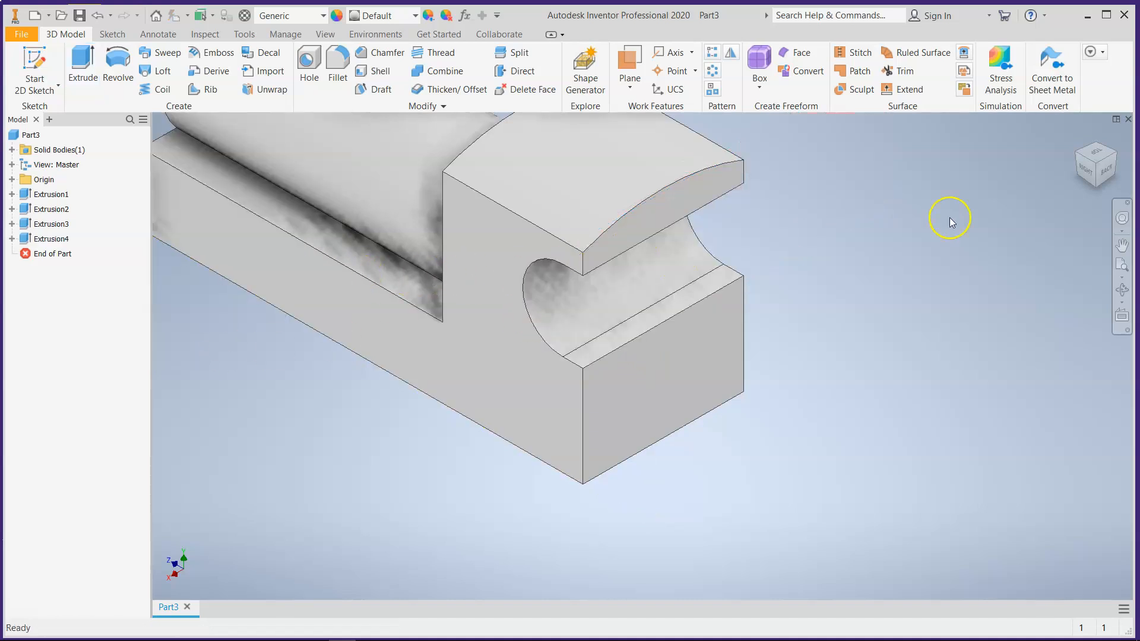
pyautogui.click(1084, 173)
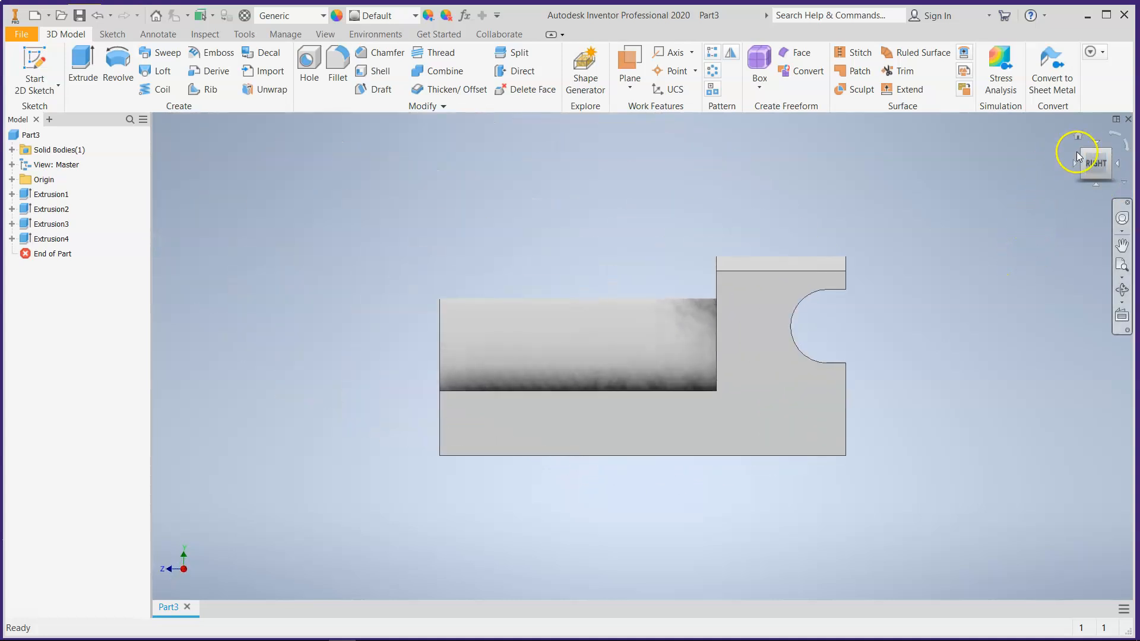
pyautogui.click(1084, 155)
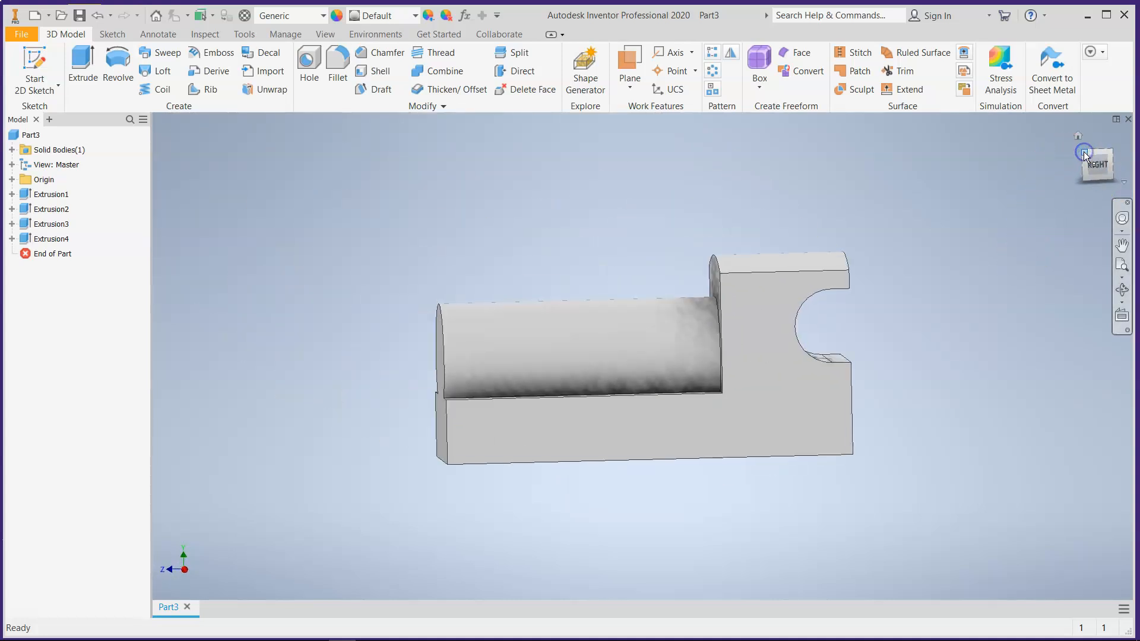